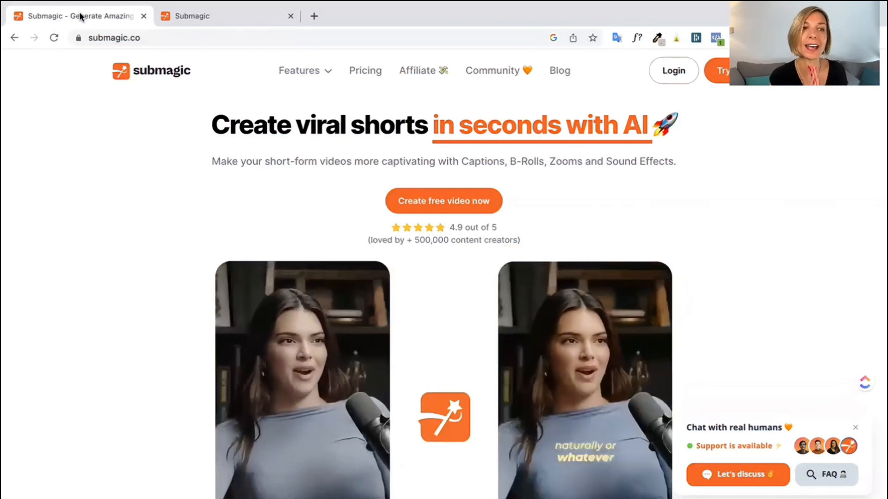
- Look through the Submagic homepage from the before/after sample videos to the feature overview under "How the magic happens?"
scroll(247, 223, down, 3)
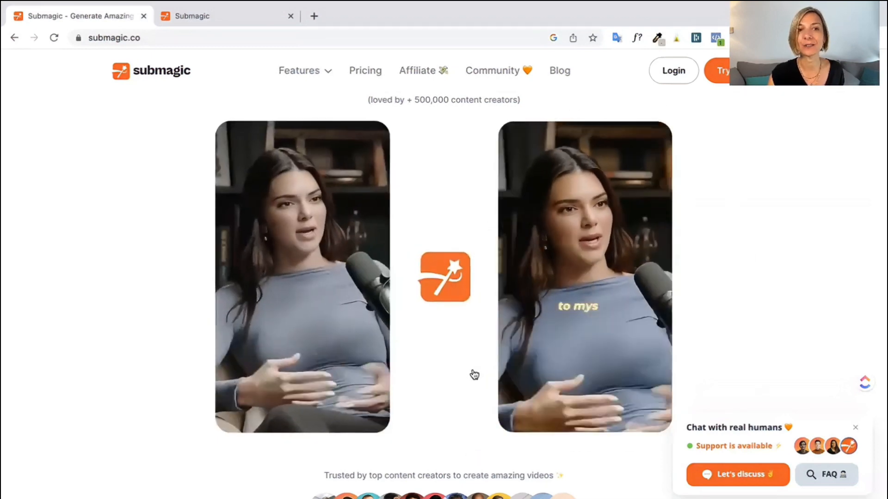
scroll(296, 137, up, 1)
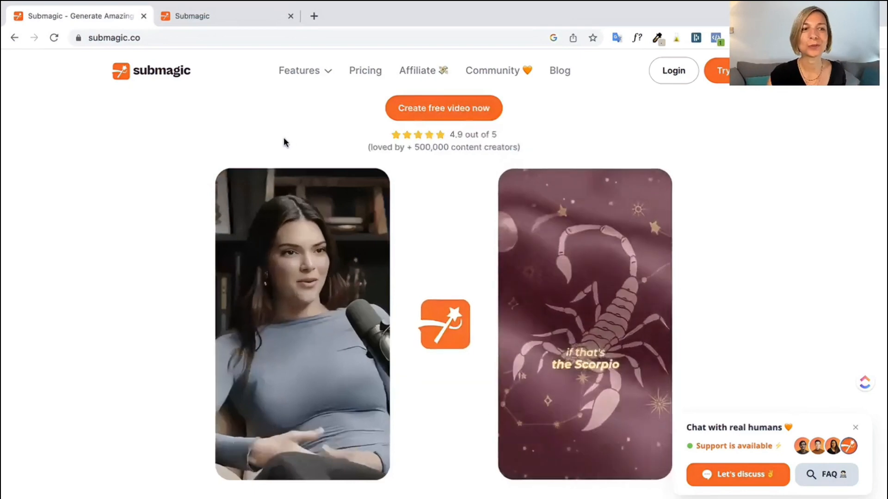
scroll(129, 199, down, 8)
scroll(130, 204, down, 1)
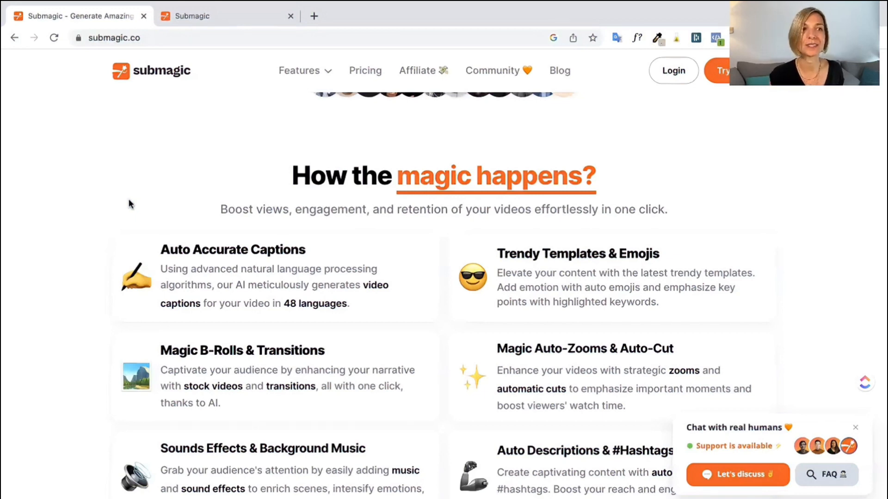
- Start a new project in the Submagic app, add the talking-head video with French as its language, and upload it
key(ctrl+Tab)
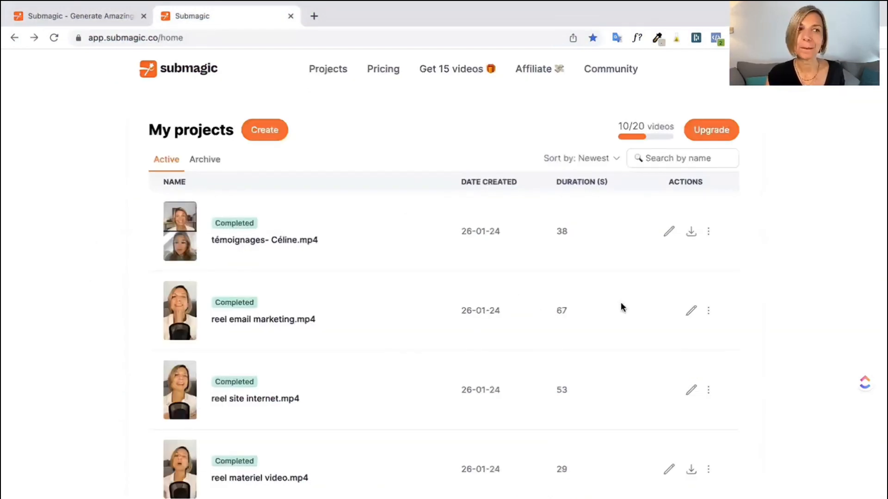
click(265, 129)
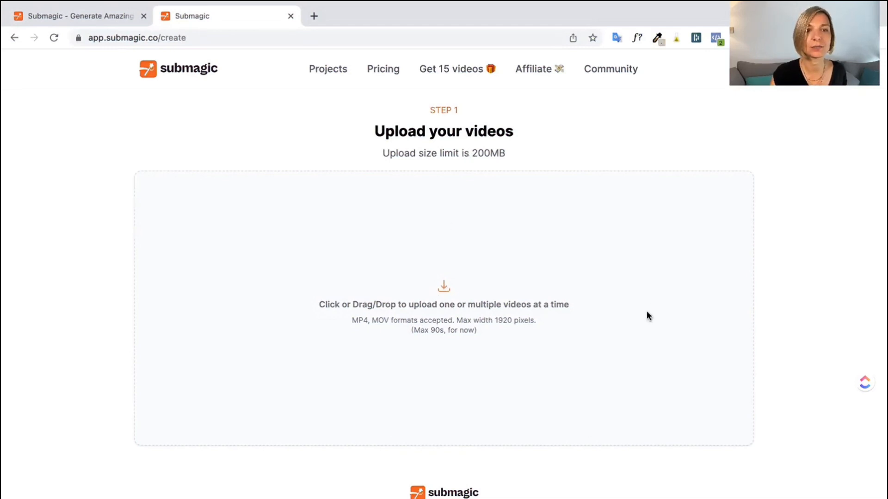
drag(577, 382, 515, 333)
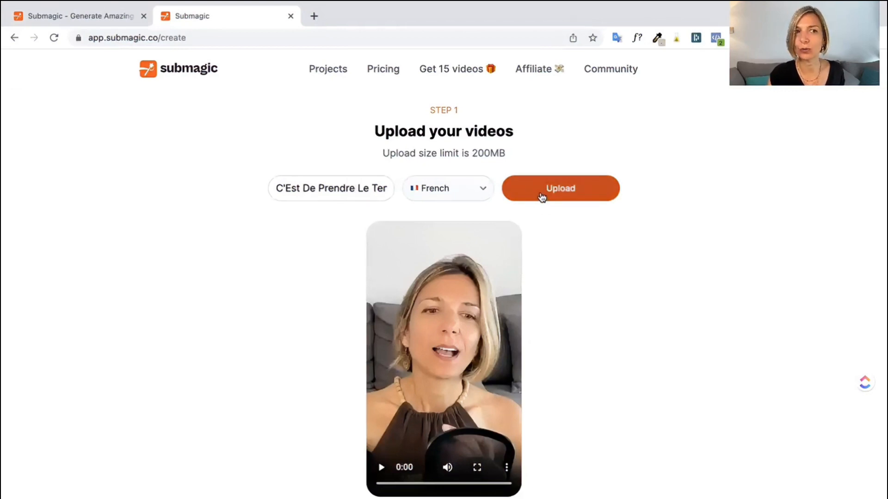
click(542, 198)
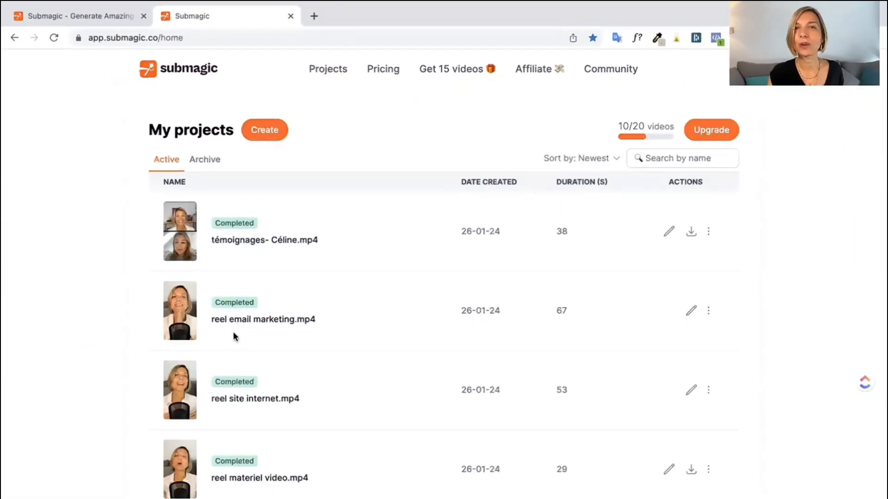
- Open the reel email marketing.mp4 project, apply the Hormozi 1 theme and play the video to preview its captions
click(267, 328)
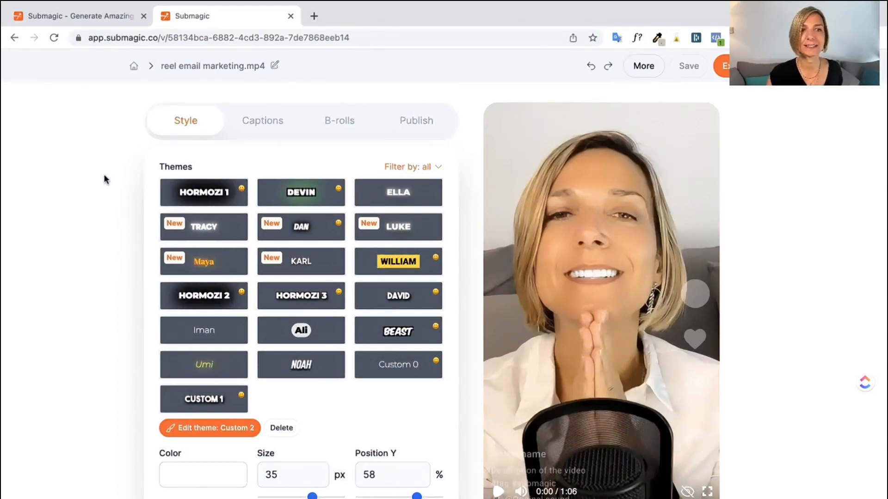
click(197, 198)
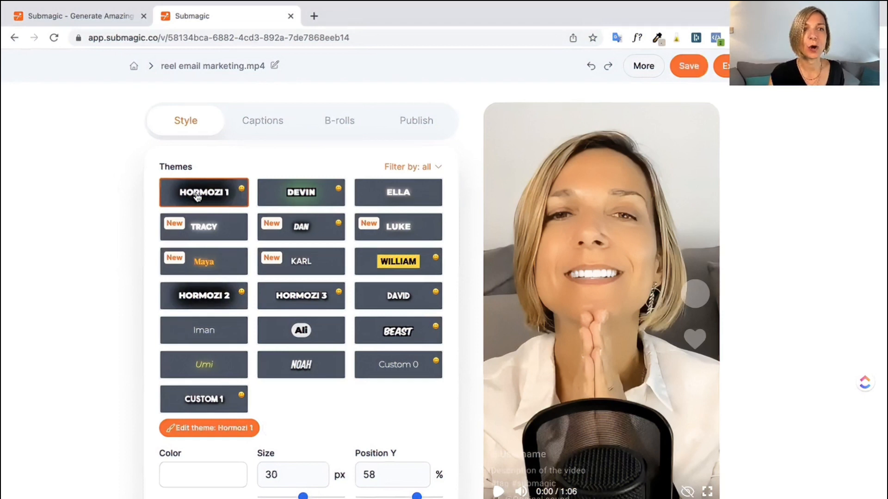
click(497, 492)
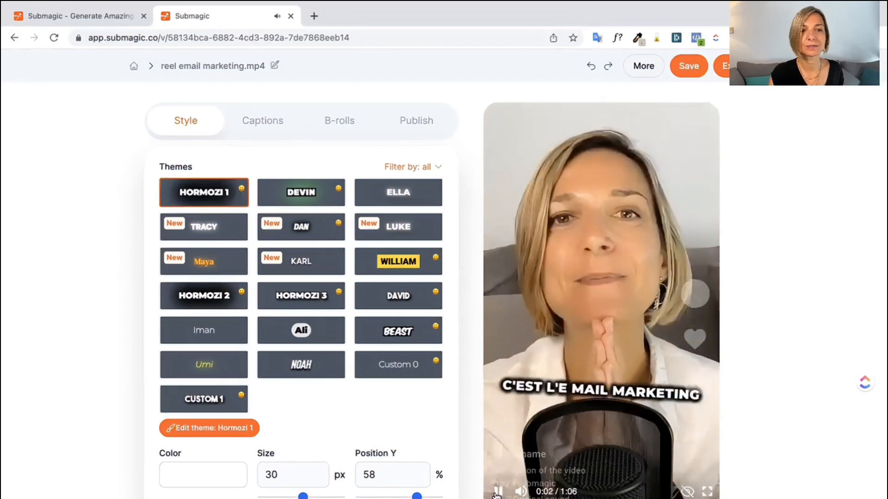
click(497, 492)
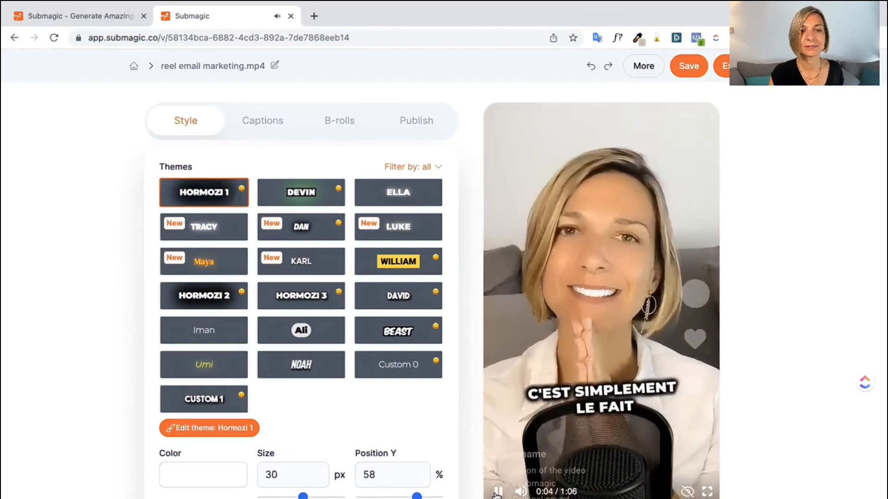
- Try the Karl and Ali caption themes, playing part of the video with each one
click(301, 261)
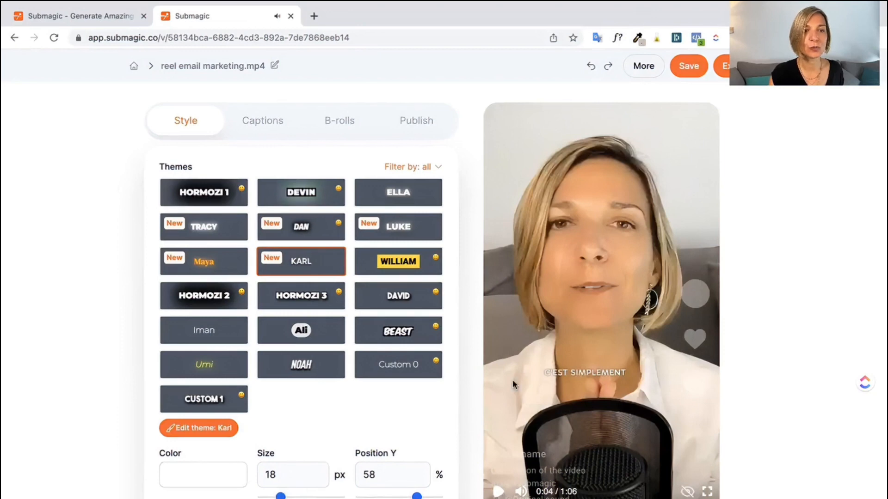
click(497, 492)
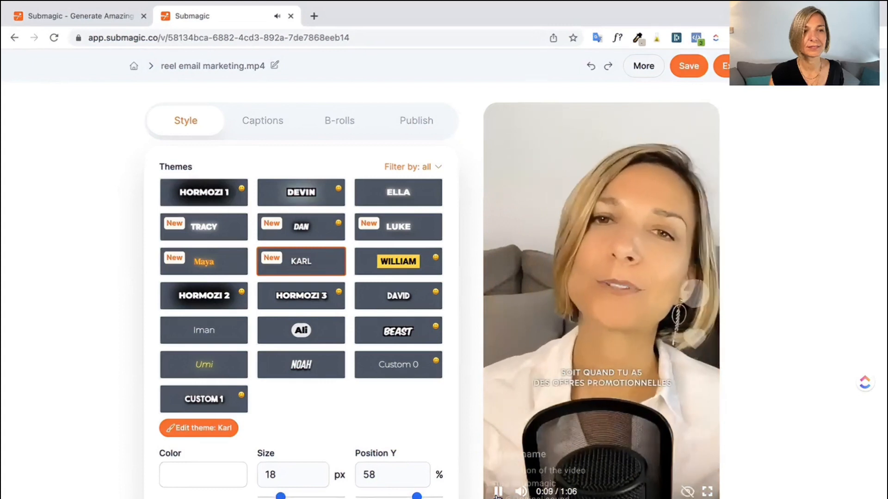
click(313, 334)
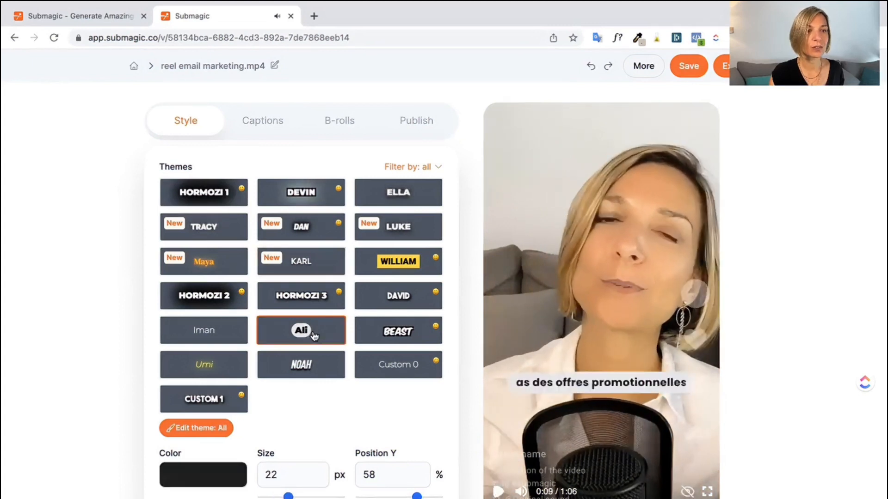
click(499, 487)
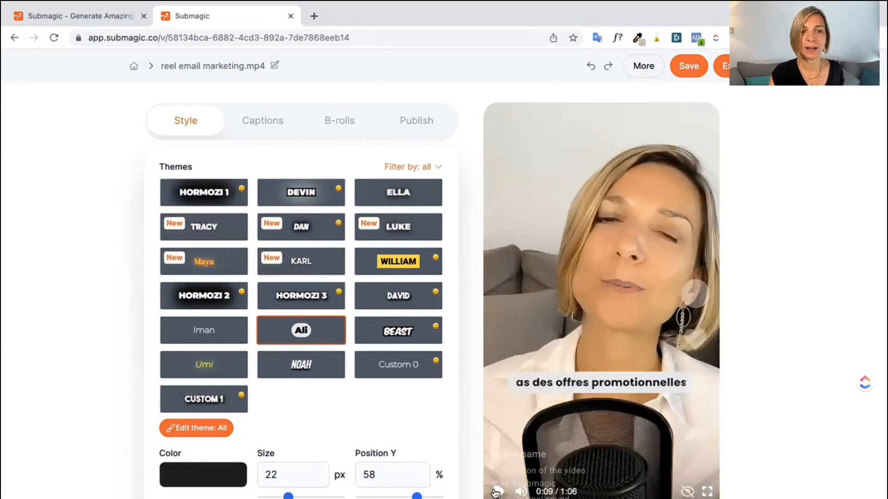
click(496, 491)
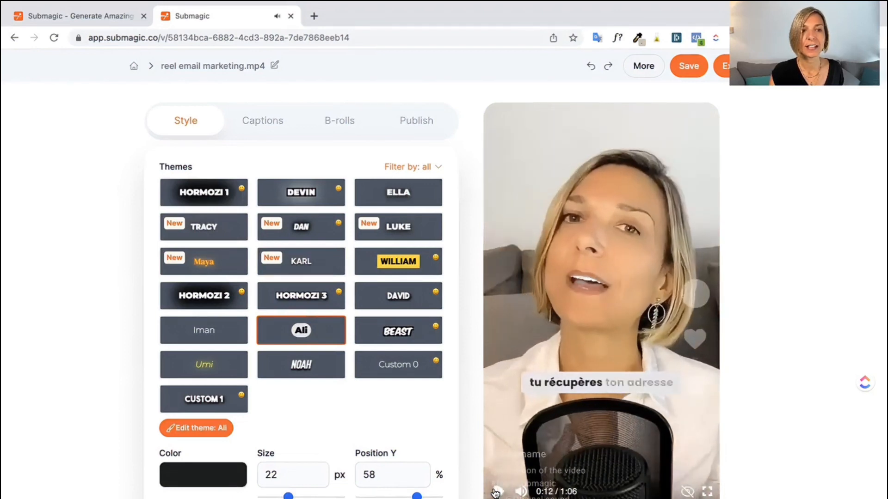
click(496, 492)
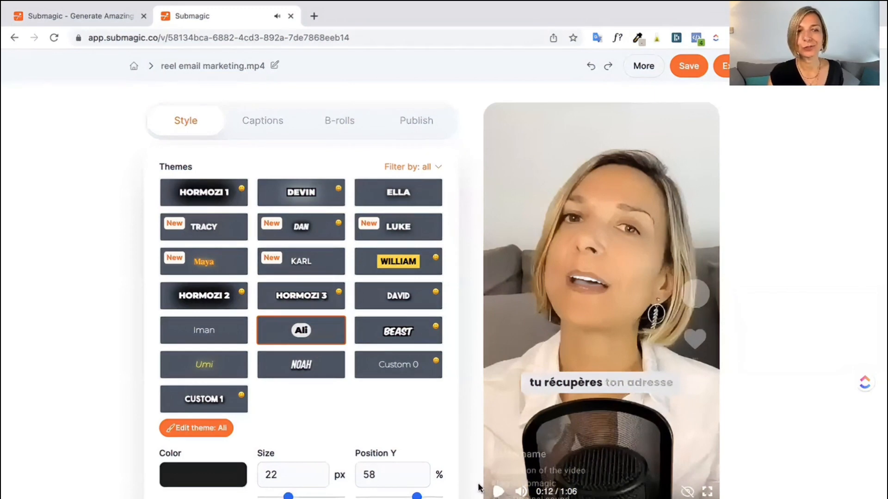
- Apply the Hormozi 3 theme and customize its font to Cairo in the Heavy weight
click(296, 292)
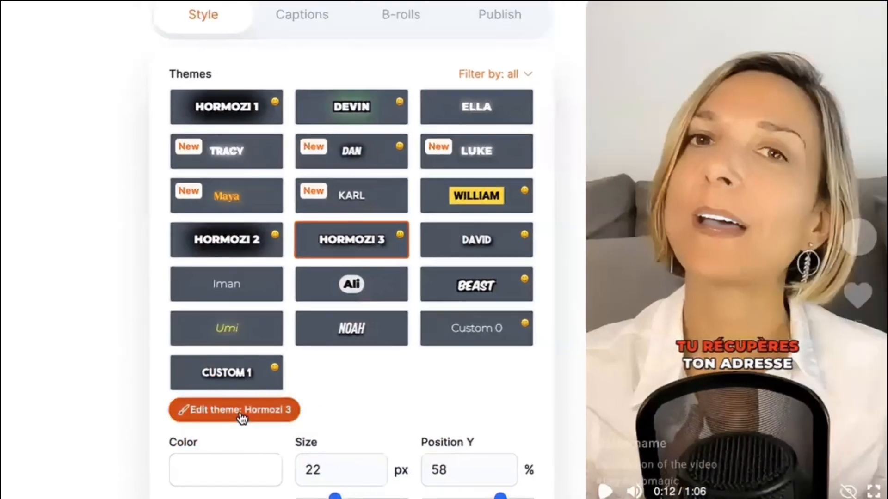
click(216, 430)
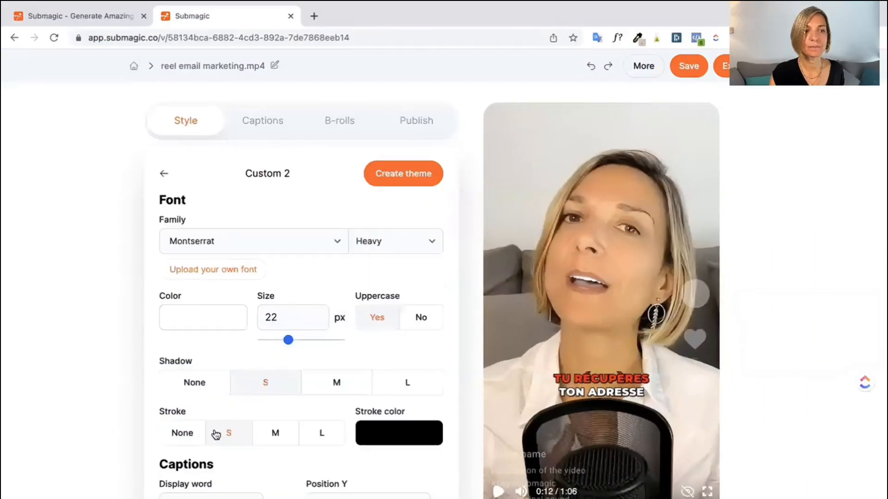
click(262, 240)
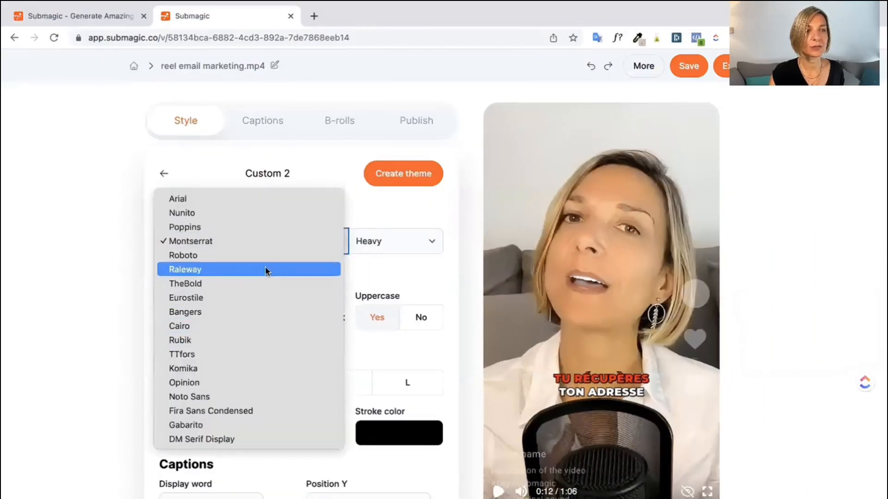
click(256, 328)
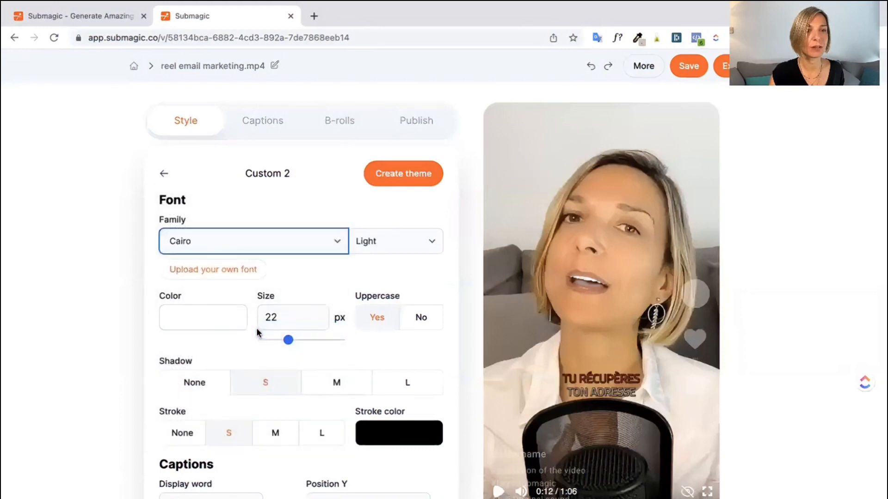
click(412, 240)
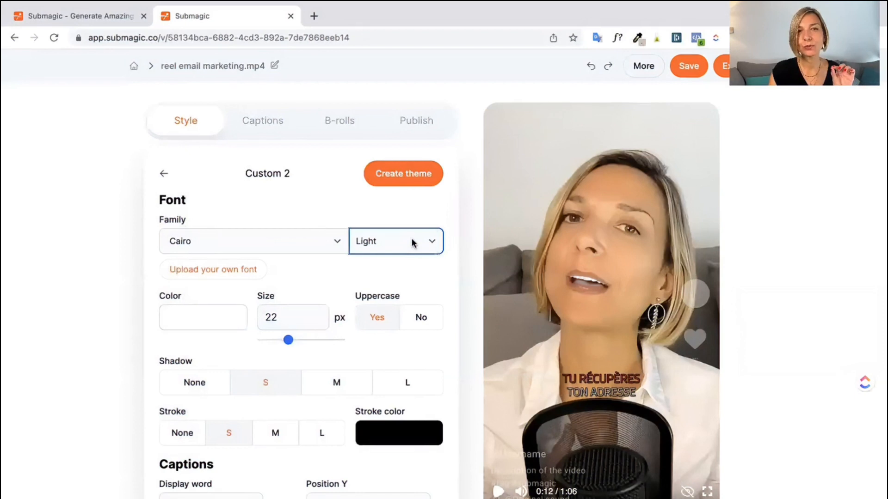
click(413, 242)
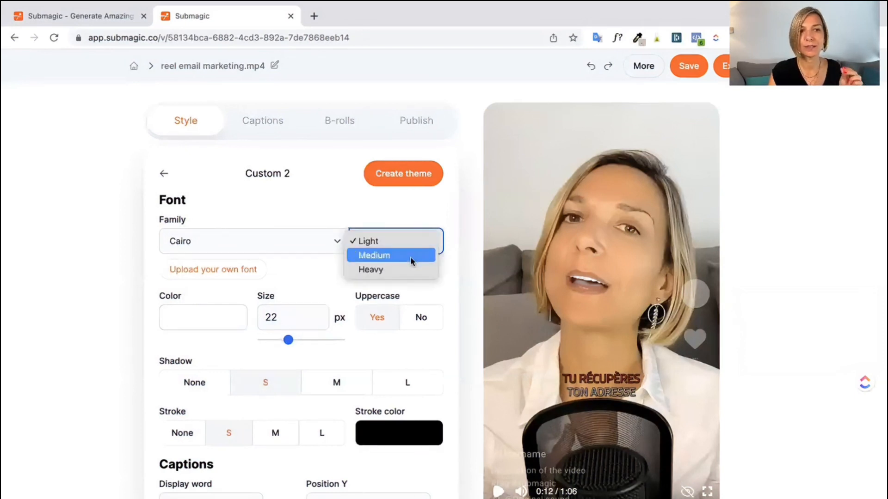
click(405, 274)
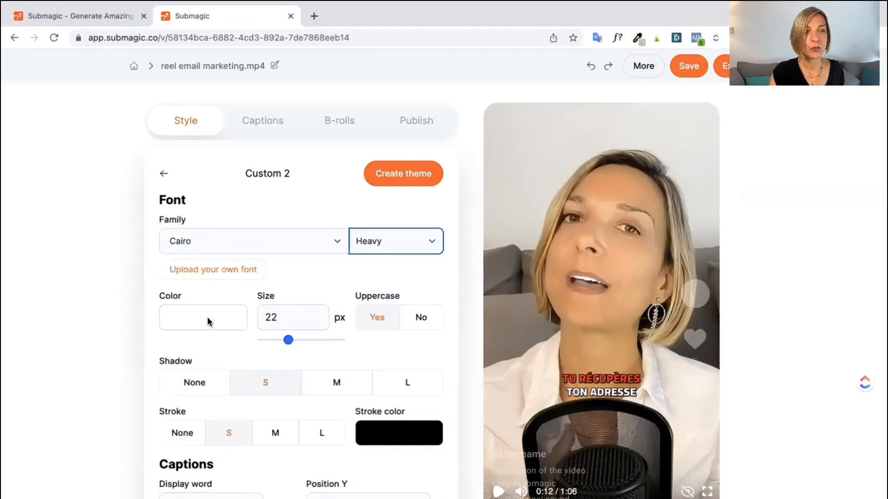
- Set the caption font size to 35 px, try lowercase lettering, and return it to uppercase
drag(288, 340, 313, 346)
click(406, 316)
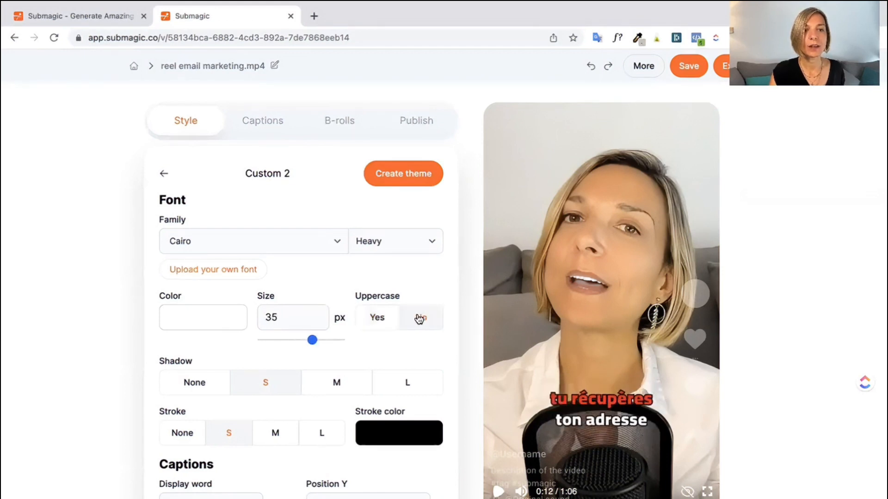
click(393, 319)
- Try different caption shadow sizes, including M and S, and set the shadow to None
scroll(386, 315, down, 3)
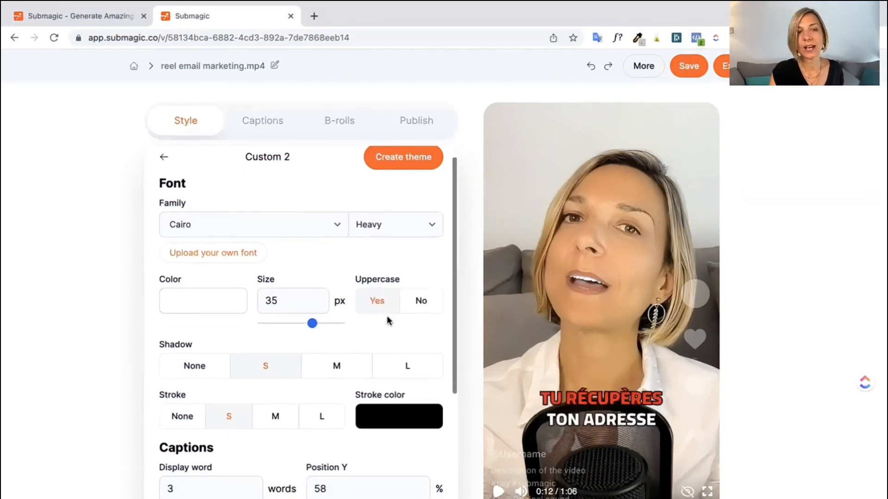
scroll(387, 316, down, 1)
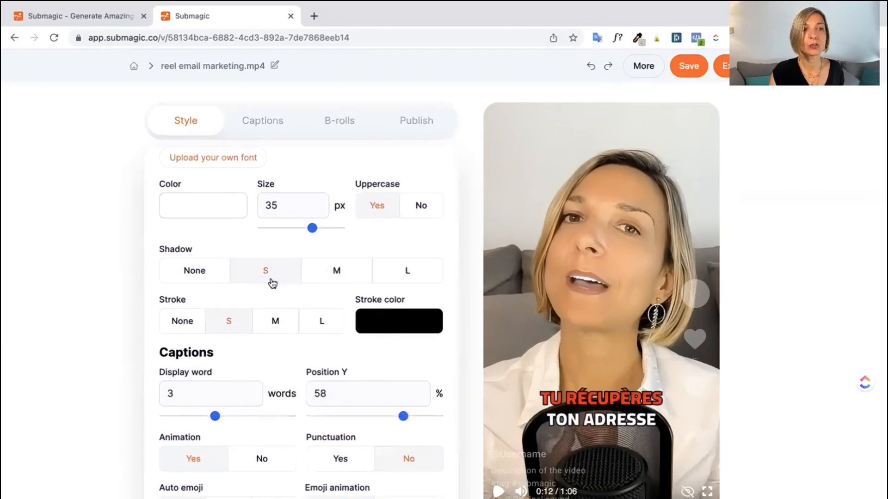
click(313, 280)
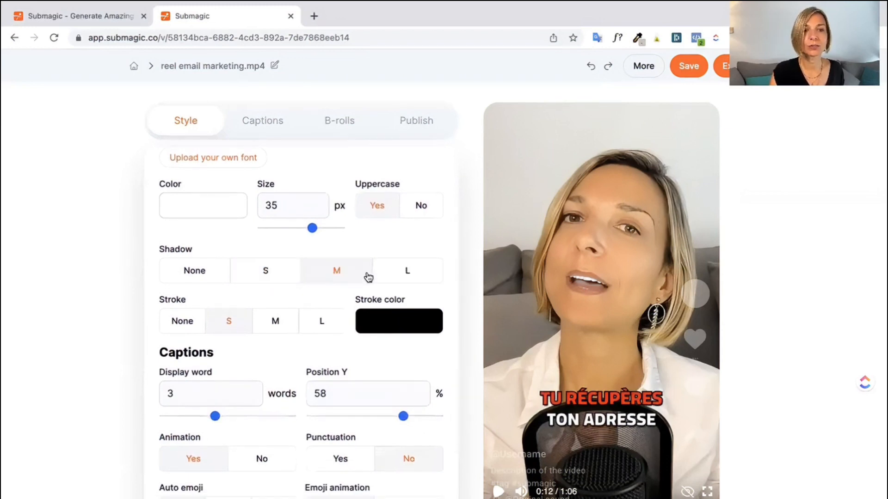
click(282, 277)
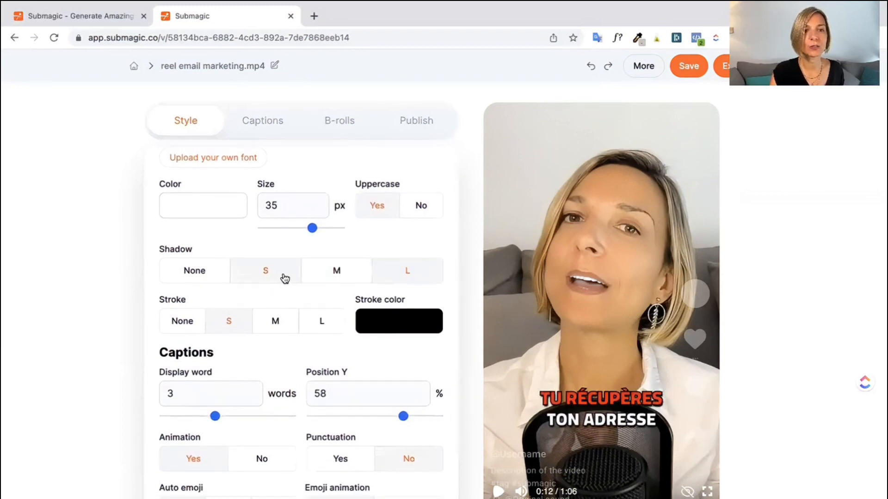
click(206, 271)
scroll(204, 301, down, 2)
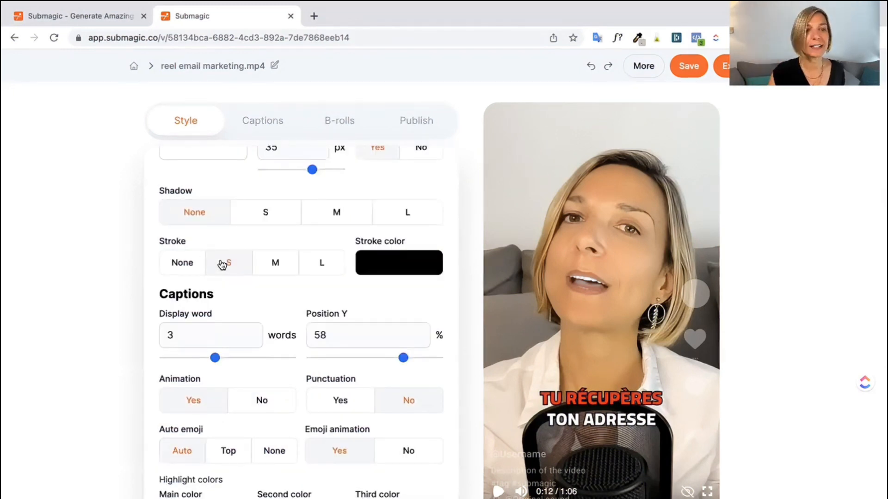
- Try larger stroke sizes and the pale pink stroke color FFDDDD, and restore the small black stroke
click(264, 265)
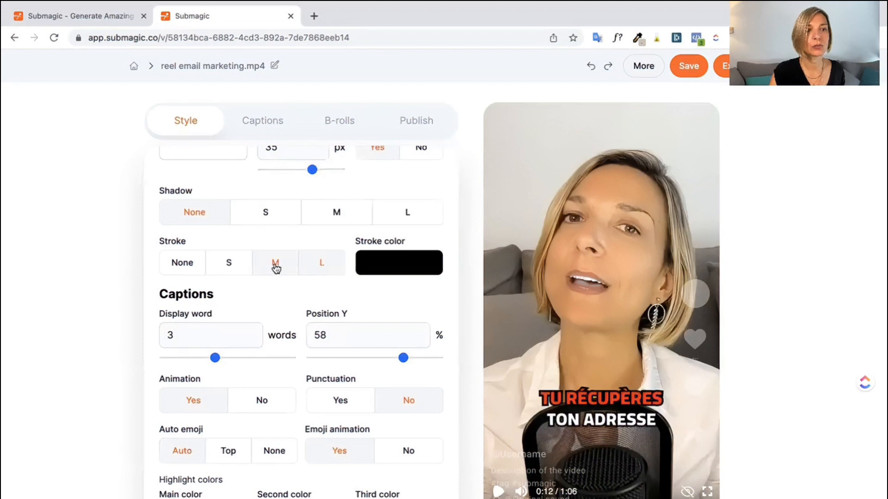
click(229, 265)
click(413, 263)
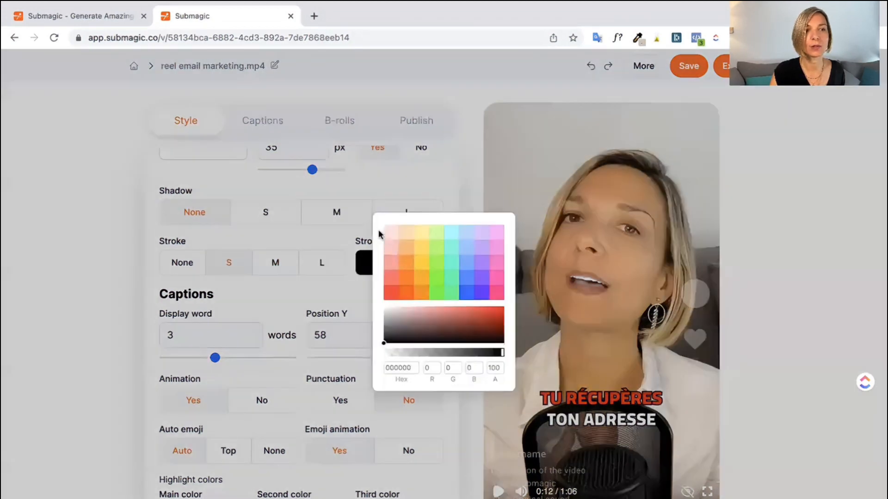
click(389, 238)
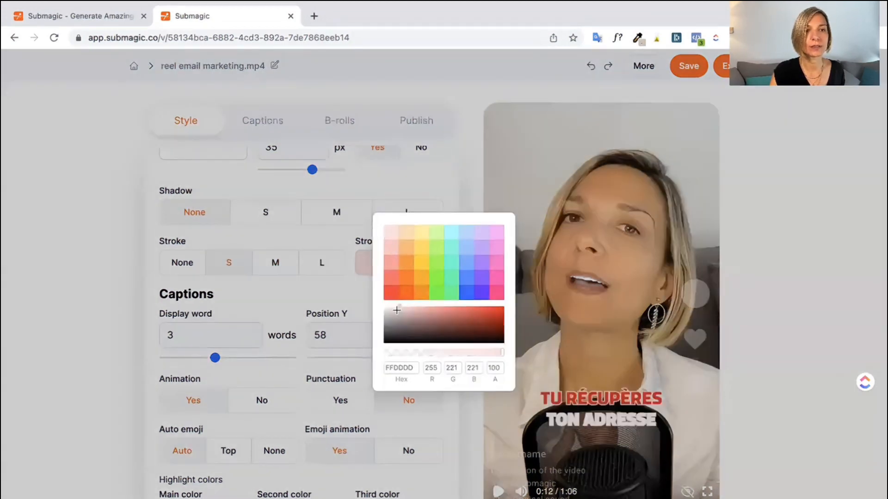
click(412, 343)
click(339, 309)
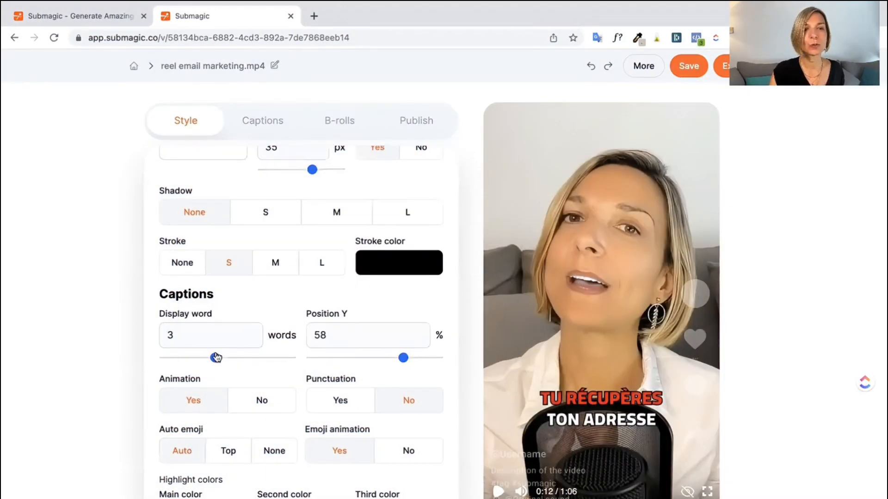
- Try adjusting the number of words displayed per caption, leaving it at 3
mouse_move(215, 358)
mouse_down()
mouse_move(284, 360)
mouse_move(223, 361)
mouse_up()
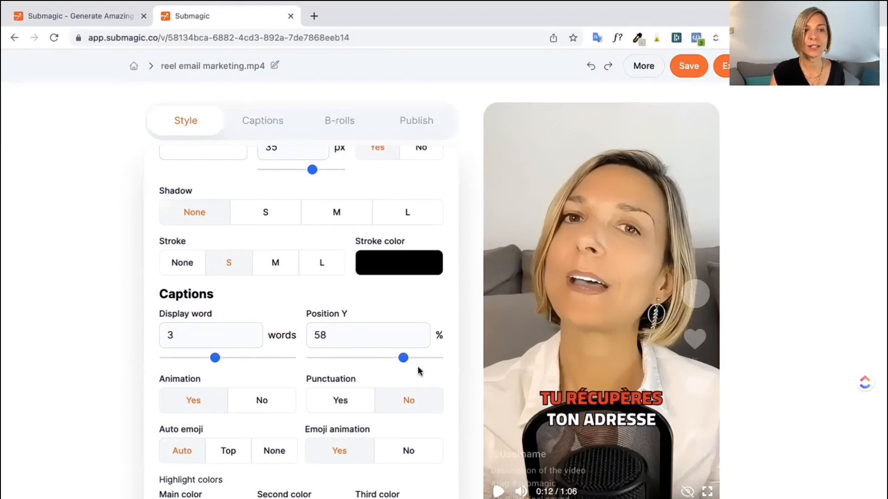
- Set the captions' vertical position to 50 %, try switching the caption animation off, and turn it back on
mouse_move(402, 359)
mouse_down()
mouse_move(383, 360)
mouse_move(391, 360)
mouse_up()
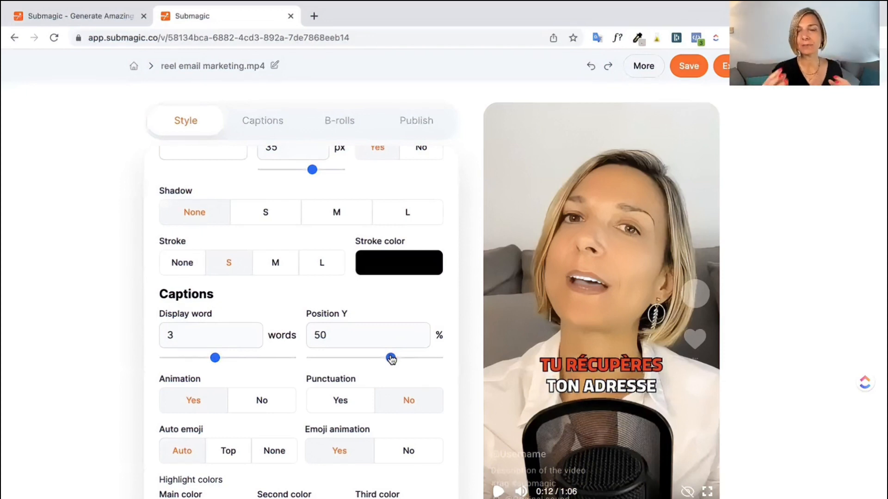
scroll(301, 359, down, 1)
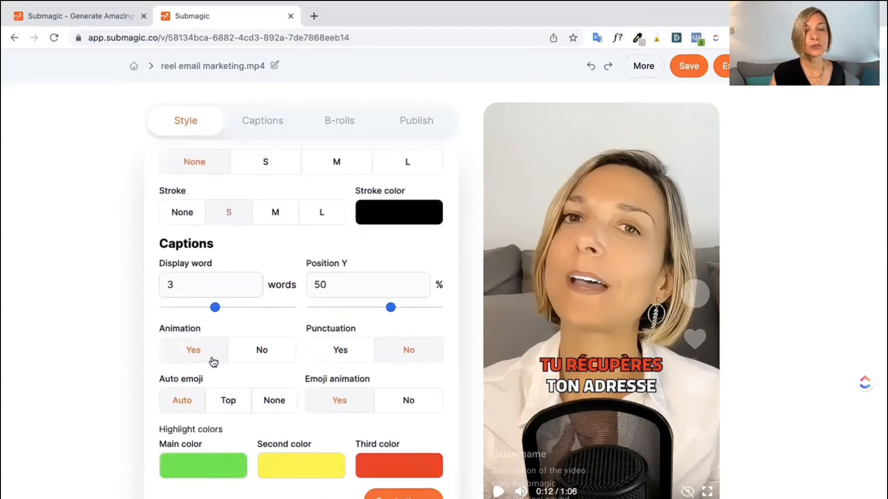
click(276, 352)
click(194, 349)
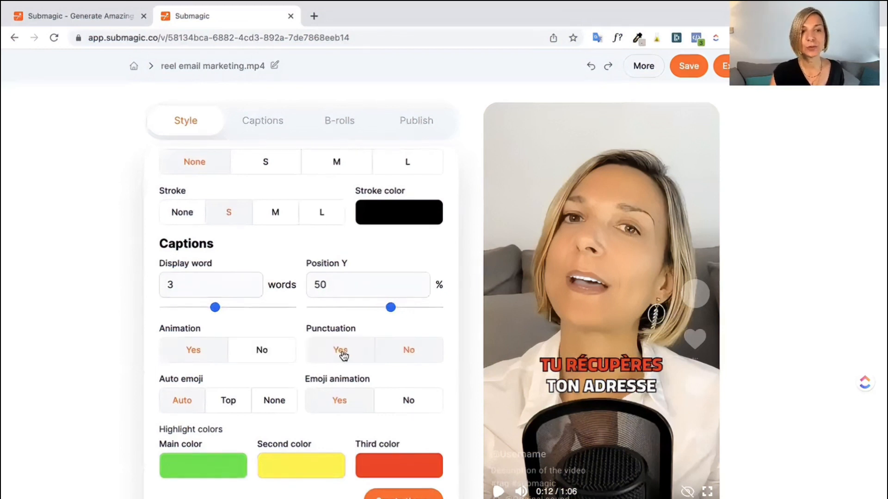
scroll(352, 354, down, 1)
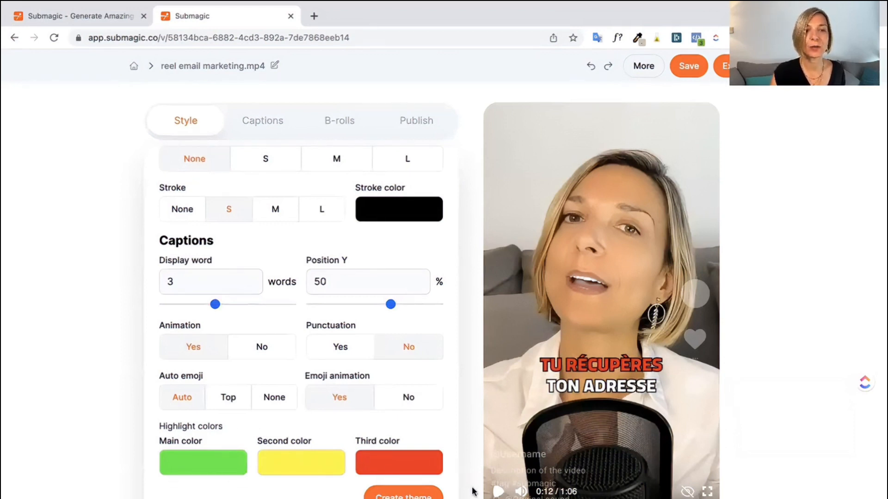
- Try turquoise 66FFDD as the second highlight color and play the video to preview the captions
click(497, 491)
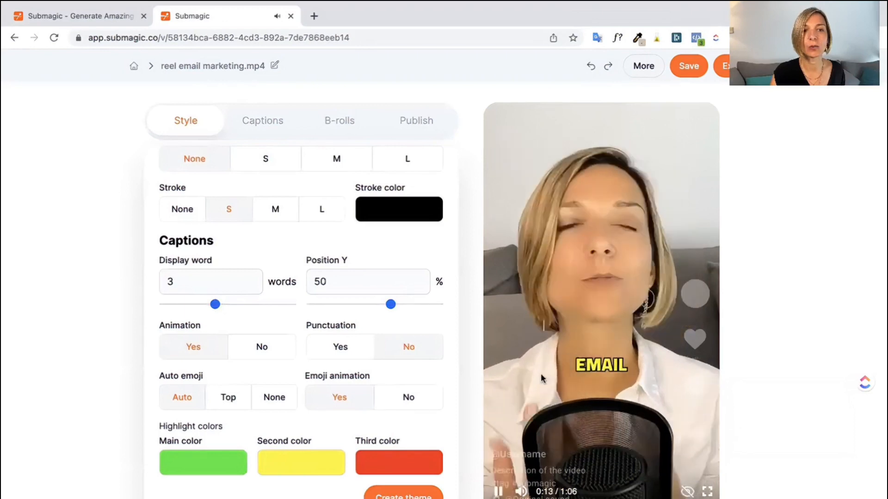
click(499, 493)
click(291, 464)
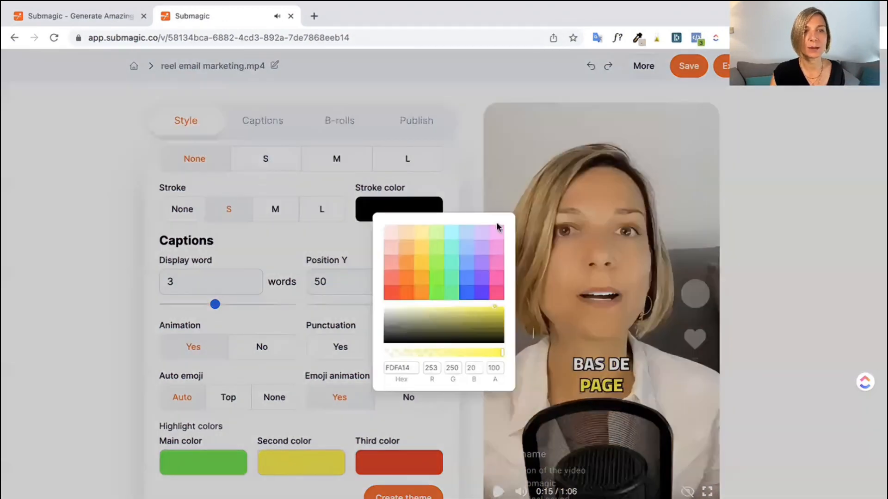
click(453, 258)
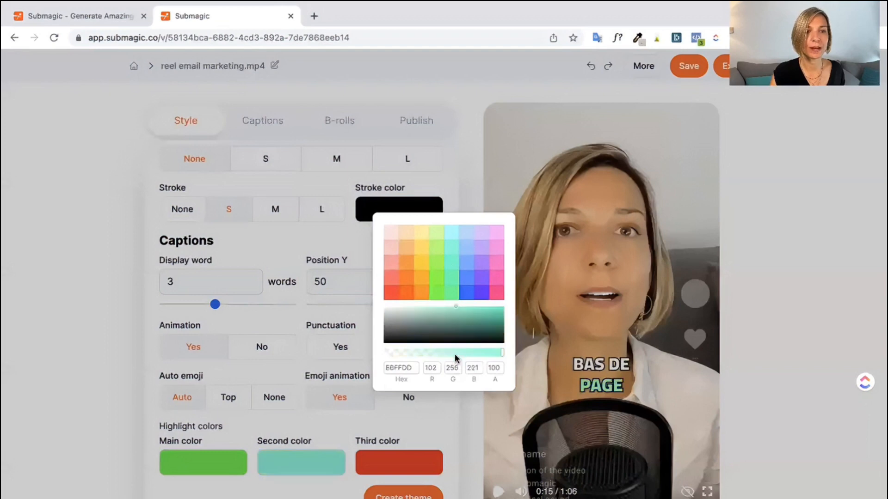
click(452, 443)
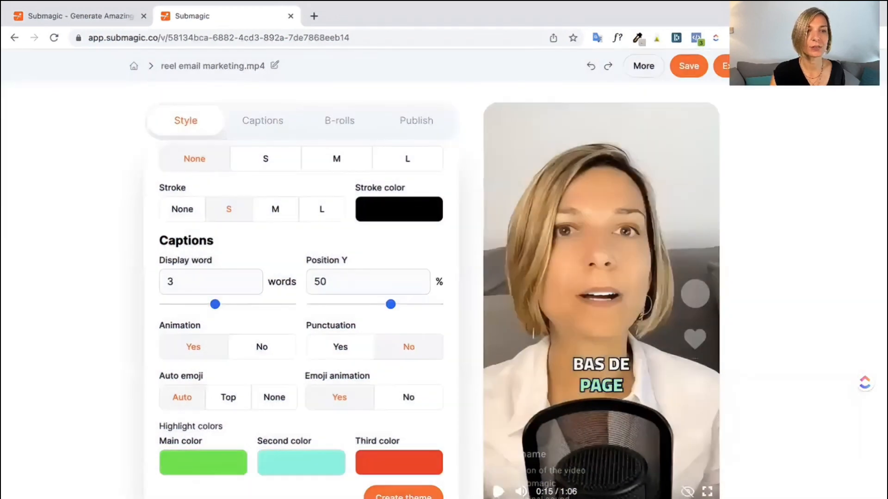
click(497, 492)
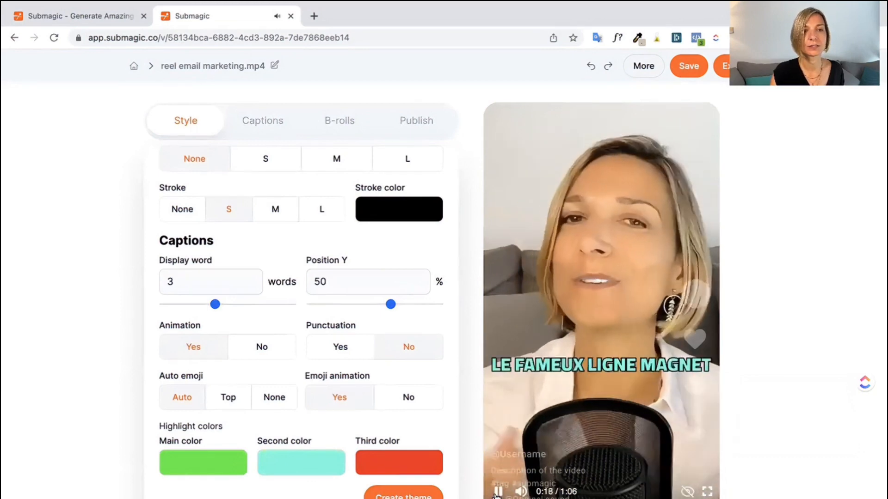
click(497, 493)
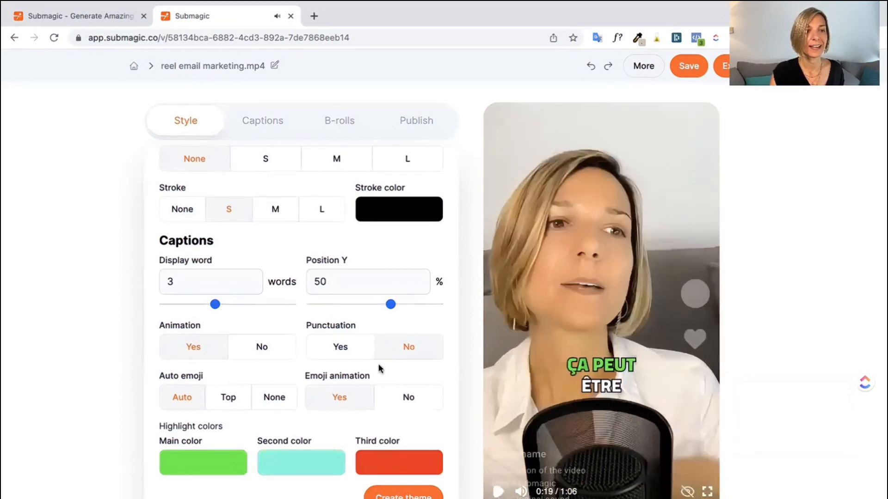
- Change the second highlight color to a golden yellow and create a new theme from the current caption settings
scroll(413, 436, down, 1)
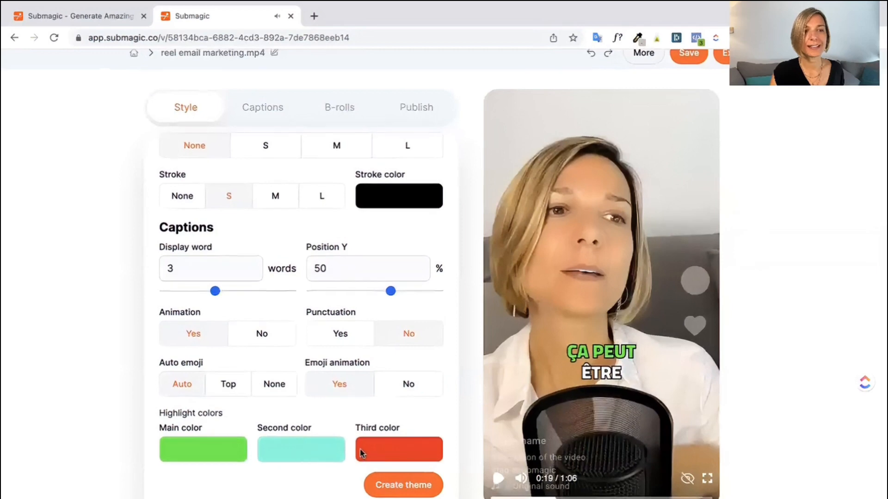
click(299, 456)
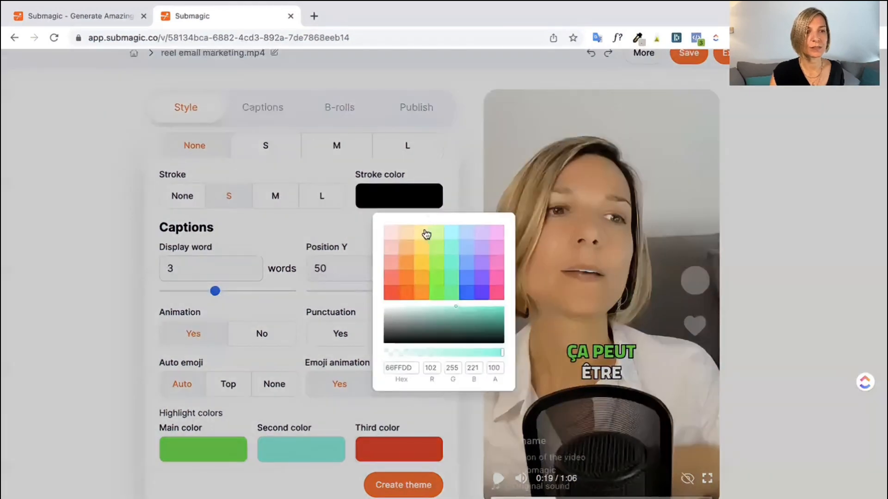
click(423, 234)
click(352, 484)
click(322, 457)
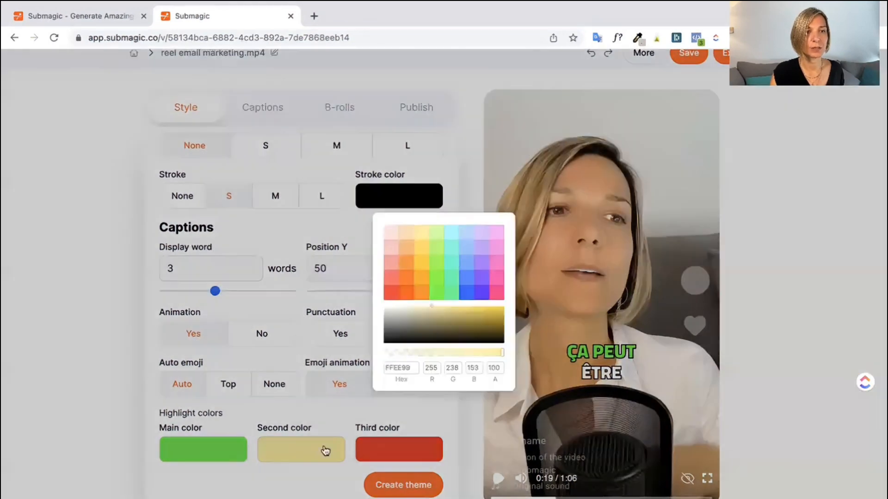
click(422, 266)
click(344, 490)
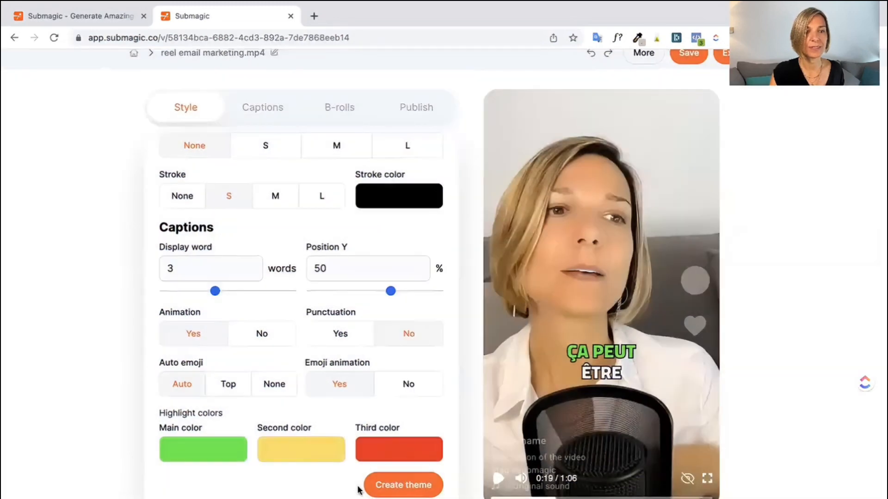
click(397, 487)
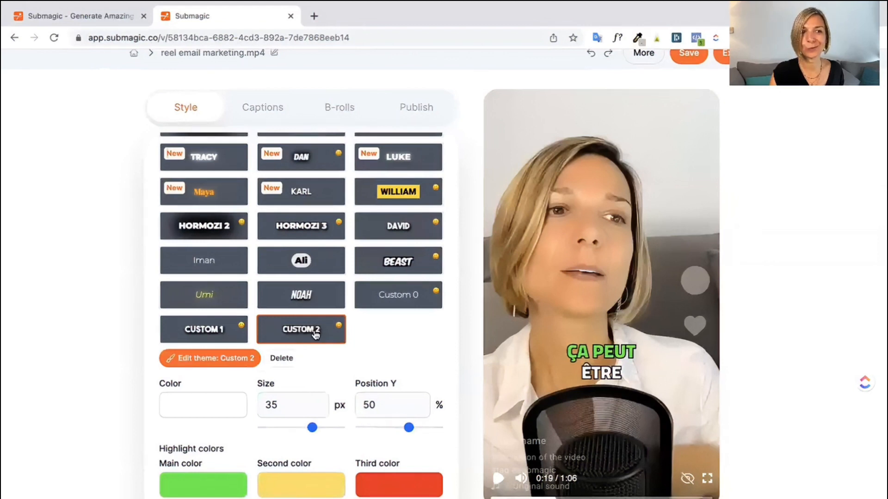
- Open the video's caption text for editing and select the first caption, "C'est souvent beaucoup trop"
scroll(316, 334, up, 2)
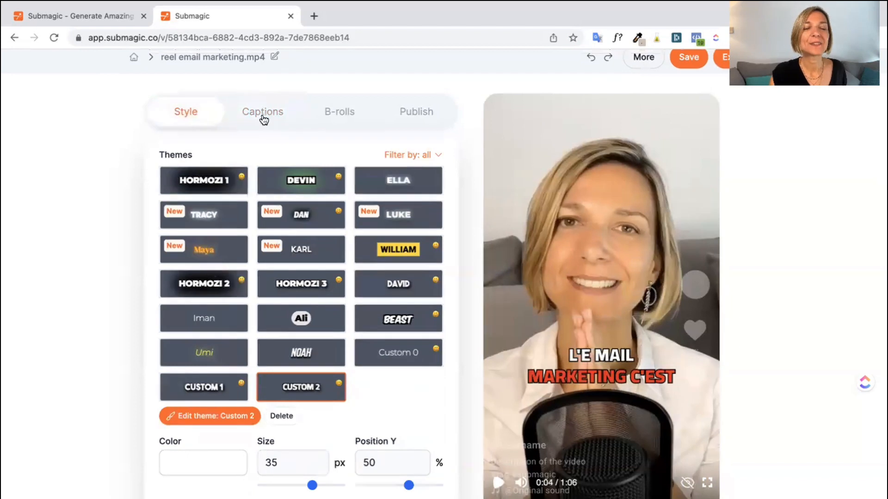
click(263, 112)
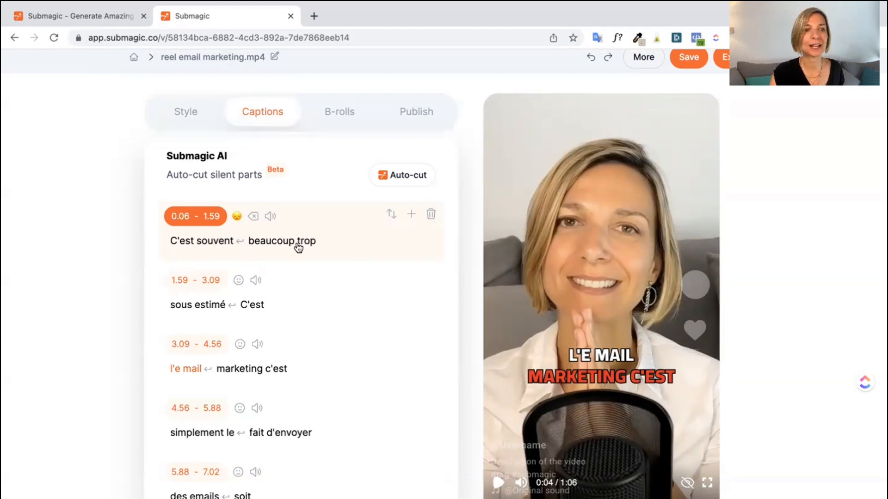
click(354, 247)
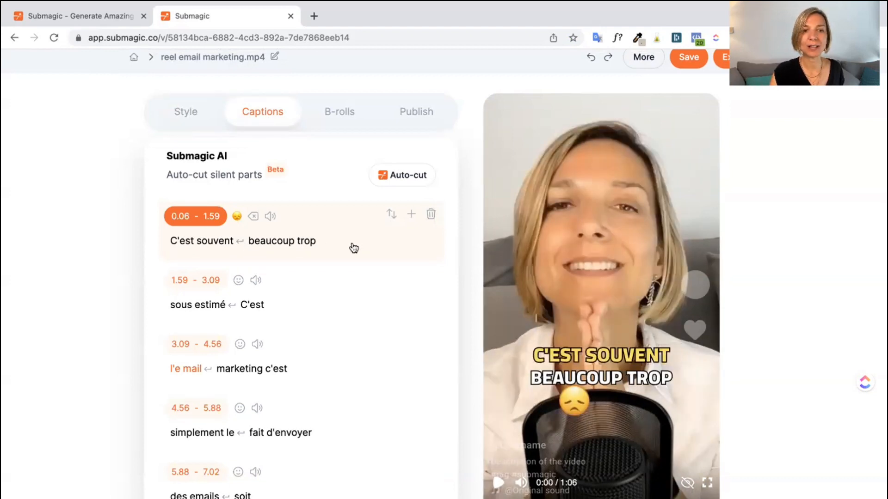
- Try removing the line break after "souvent" in the first caption, and add it back
click(234, 244)
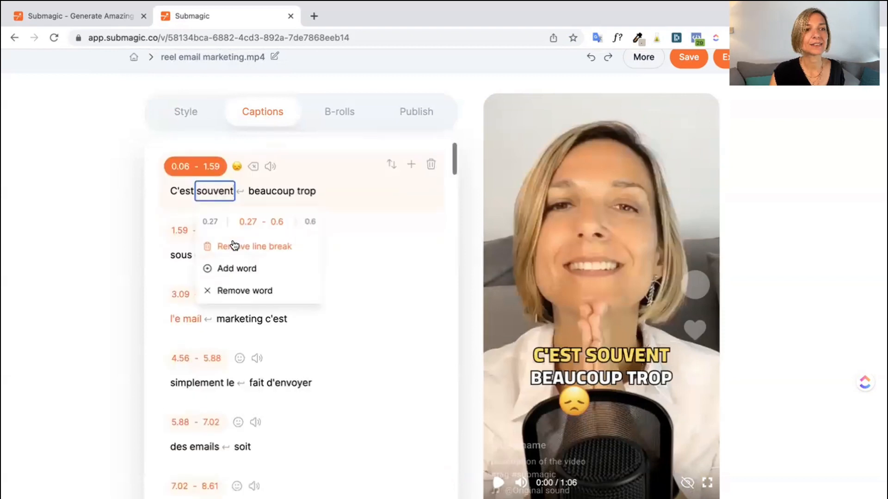
click(235, 251)
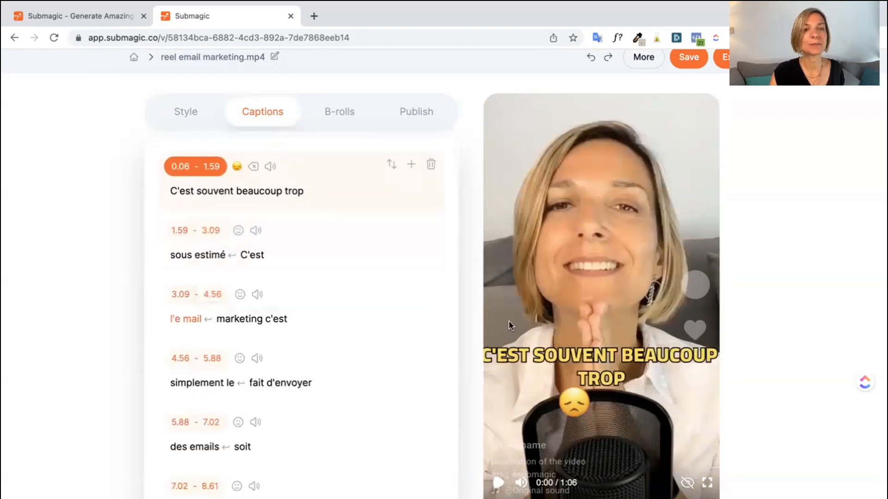
click(231, 192)
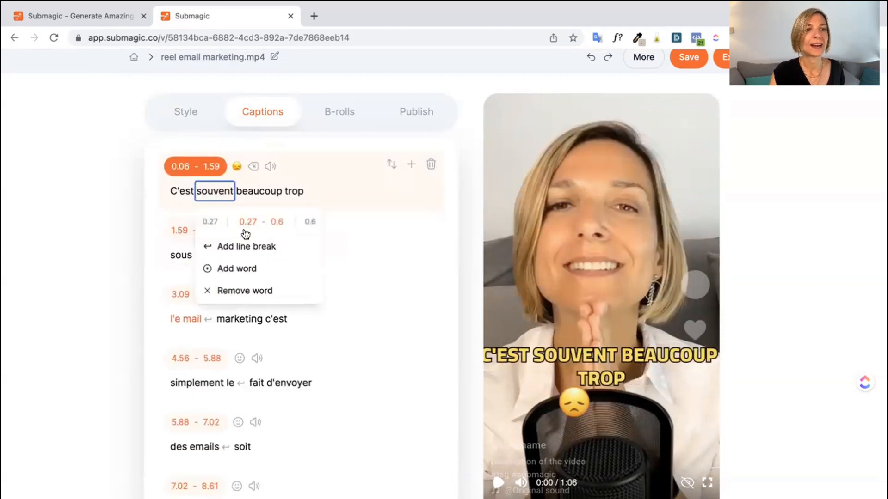
click(243, 246)
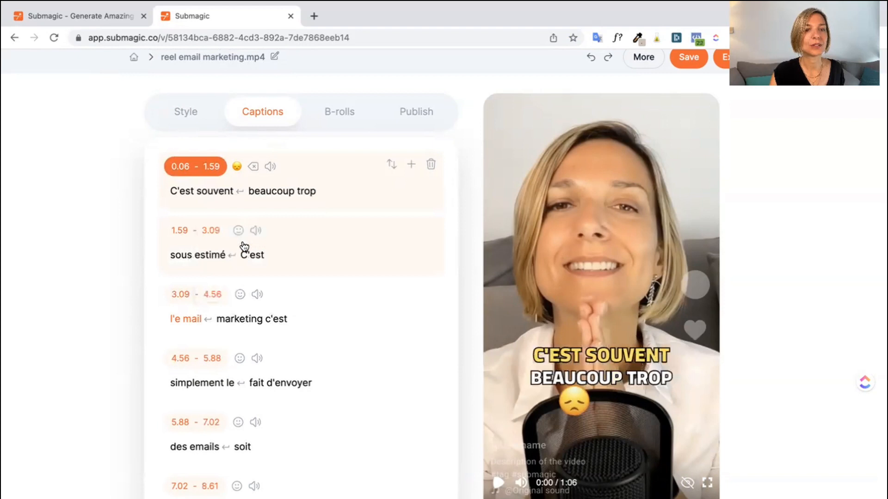
- Try a raised-hand person emoji on the first caption, and remove the emoji from that caption
click(237, 167)
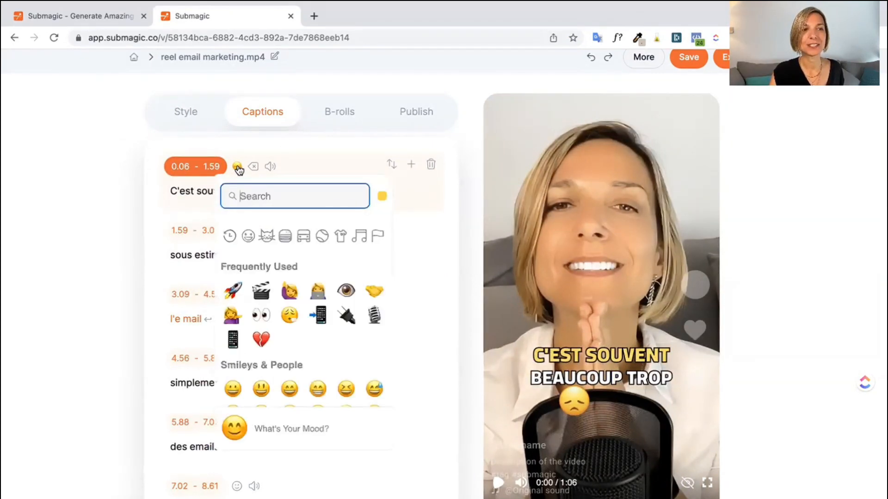
click(288, 294)
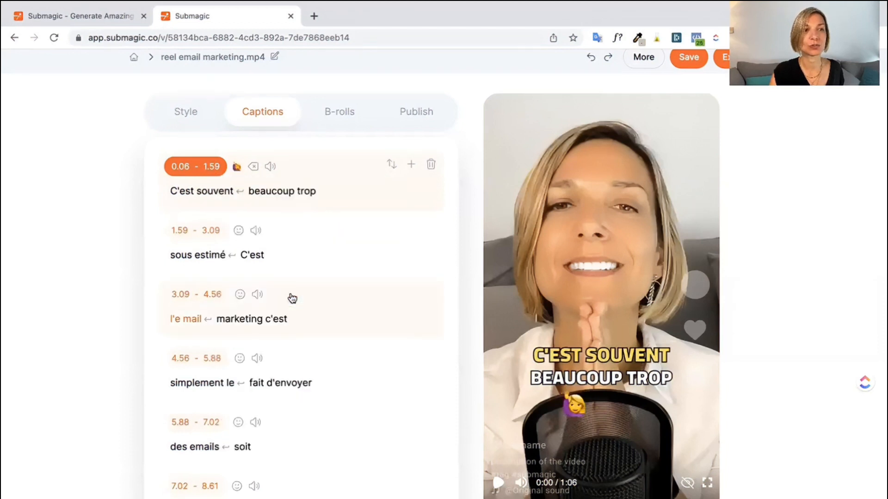
click(253, 167)
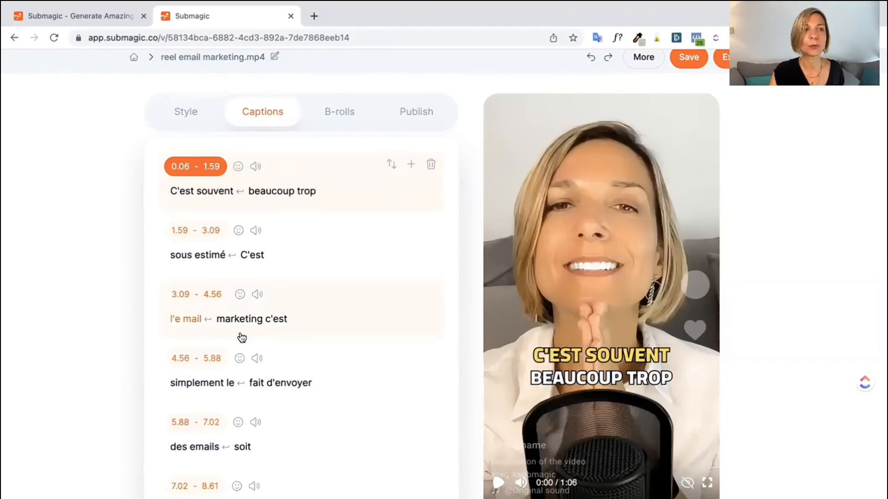
- Add the envelope emoji, found by searching "email", to the caption "l'e mail marketing c'est" and preview it
click(240, 295)
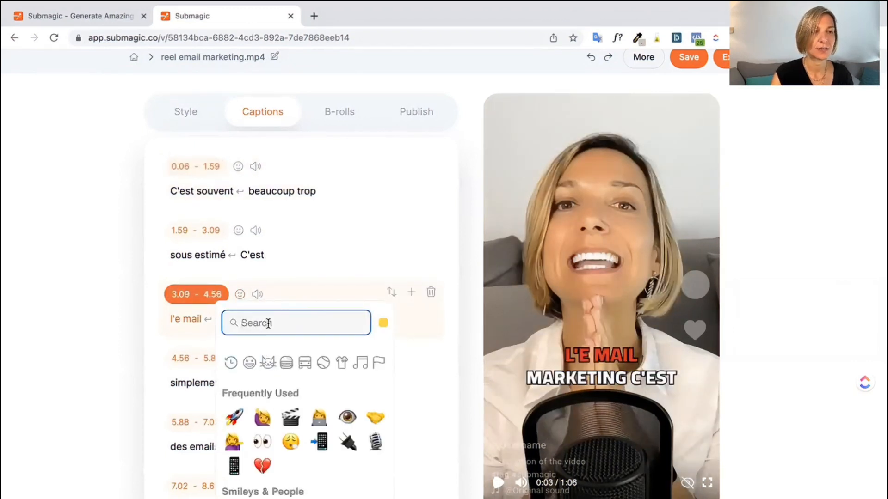
text(email)
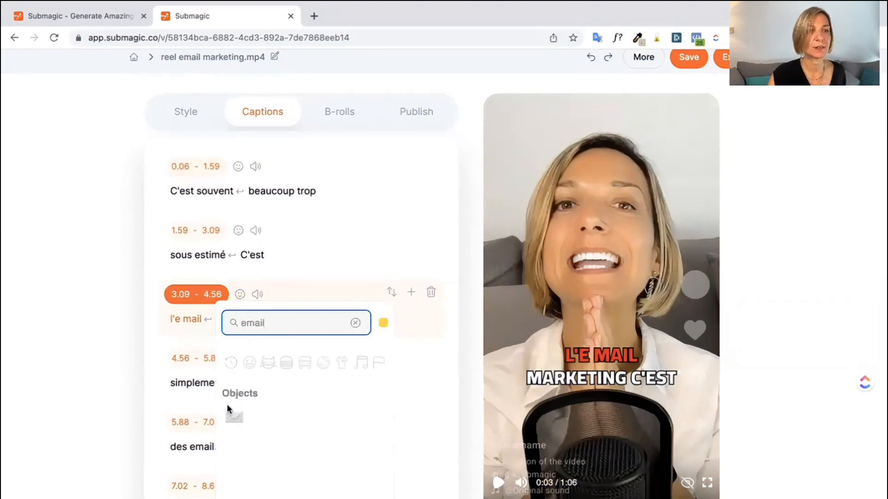
click(234, 421)
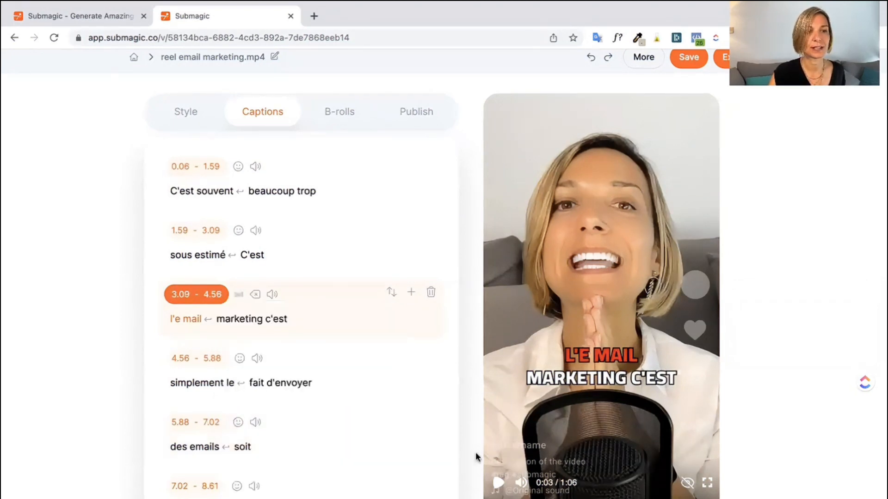
click(495, 482)
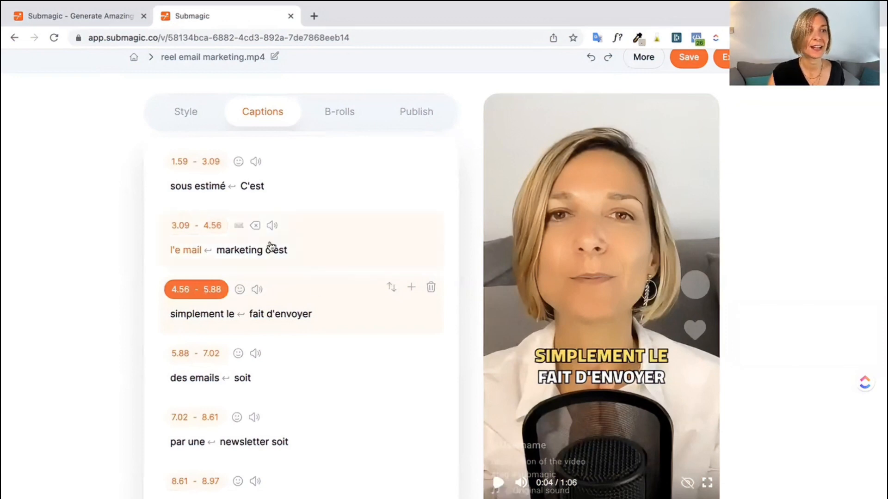
- Look through the caption list and start the AI auto-cut of the video's silent parts
scroll(271, 294, down, 10)
scroll(271, 295, down, 10)
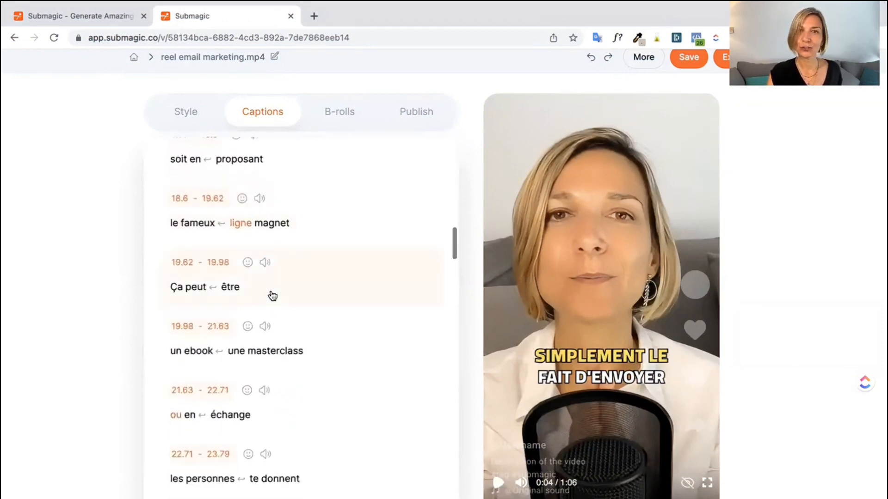
scroll(272, 296, up, 15)
scroll(272, 296, up, 10)
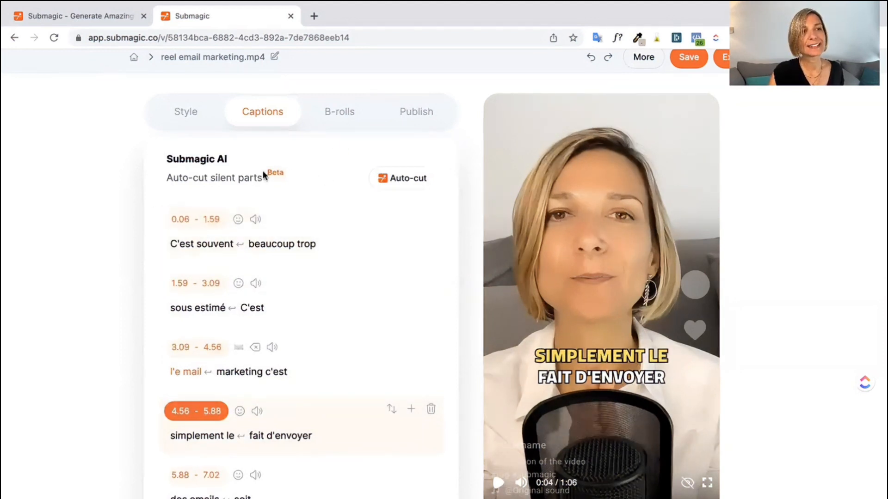
drag(173, 158, 231, 159)
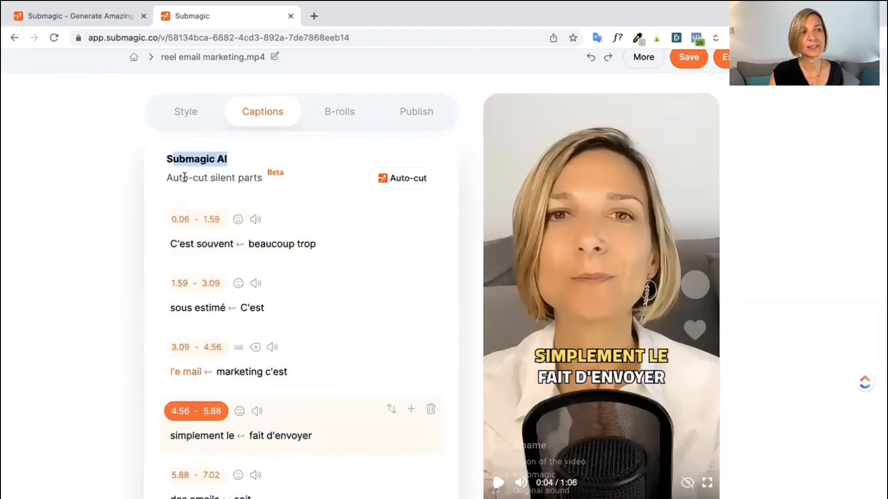
drag(173, 178, 263, 176)
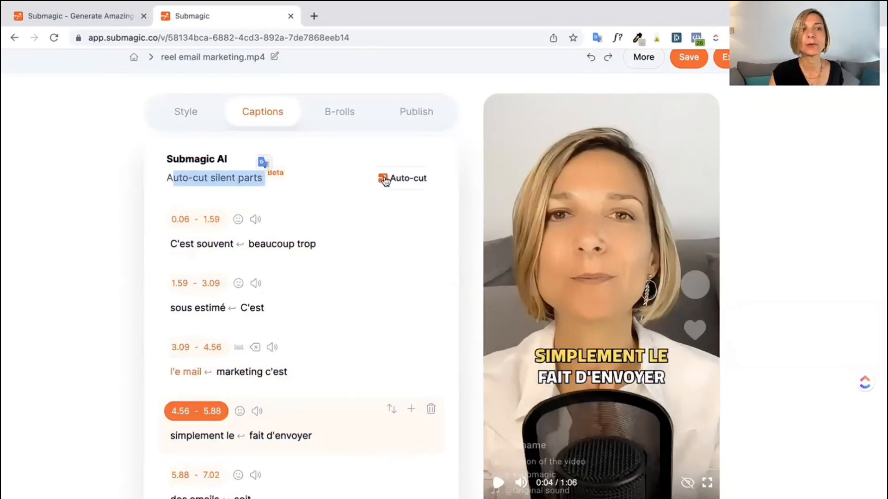
click(400, 180)
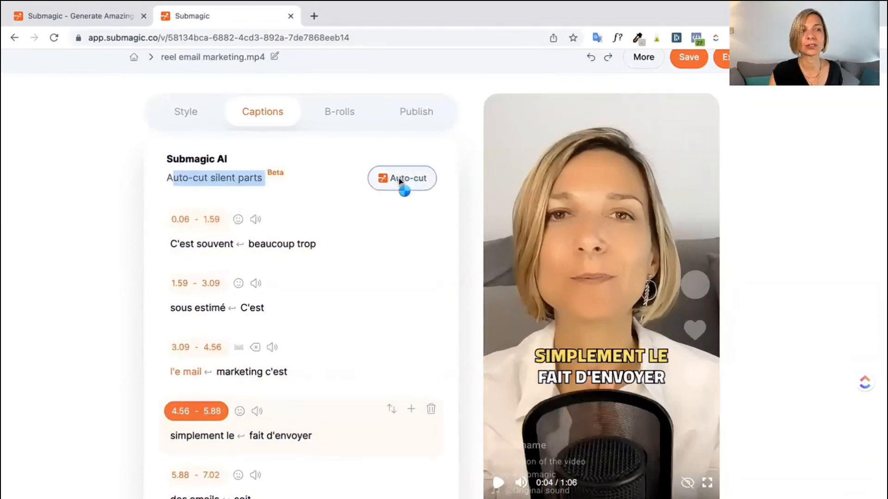
- Generate automatic zooms and B-rolls for the video with Magic B-rolls, and play the video to preview them
click(334, 116)
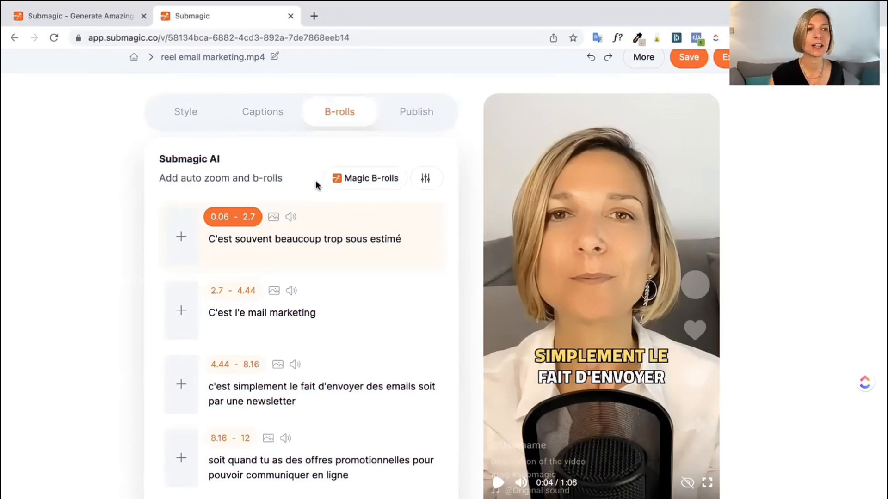
click(365, 183)
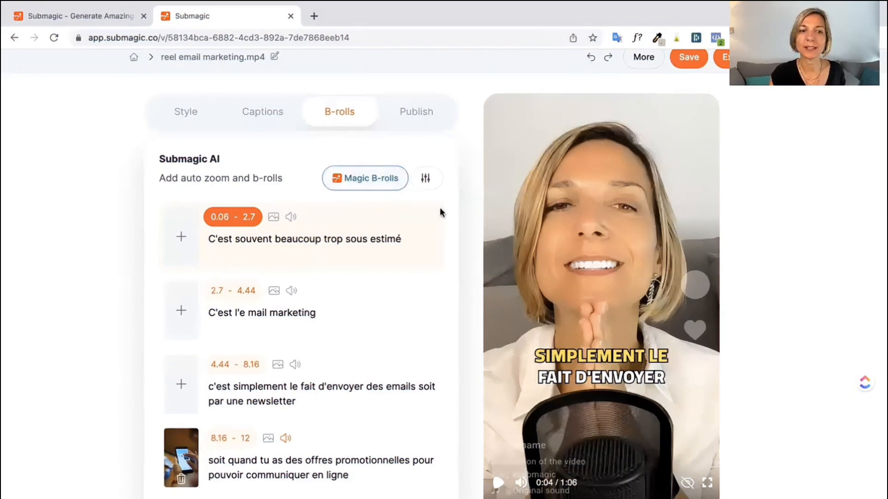
click(498, 483)
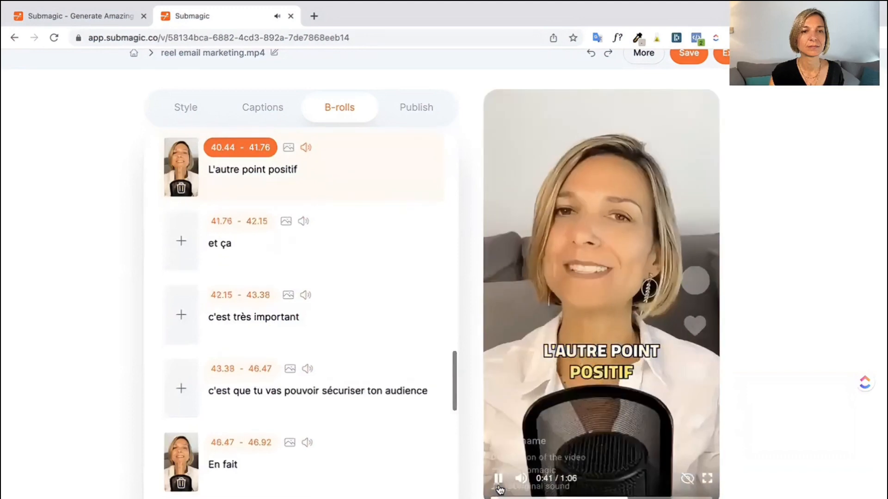
click(498, 479)
- Remove the generated B-roll from the segment "c'est que tu vas pouvoir t'adresser directement à tes prospects"
scroll(359, 377, up, 6)
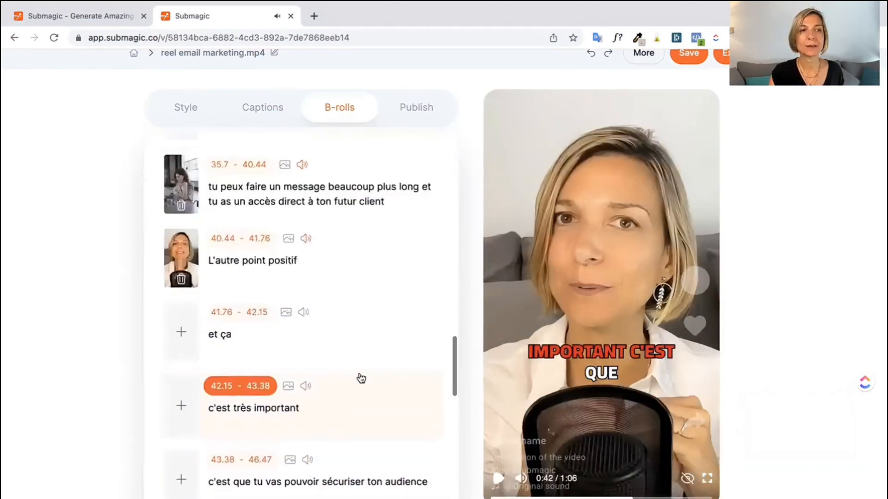
scroll(361, 376, up, 1)
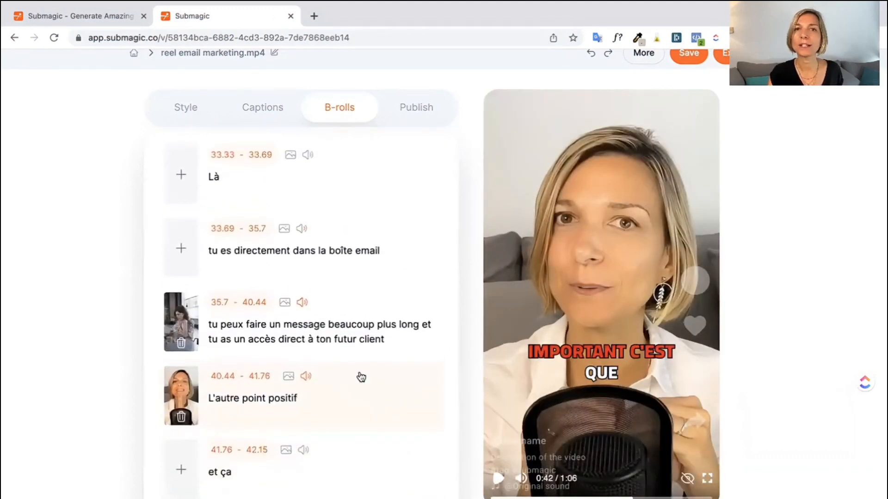
scroll(361, 377, up, 6)
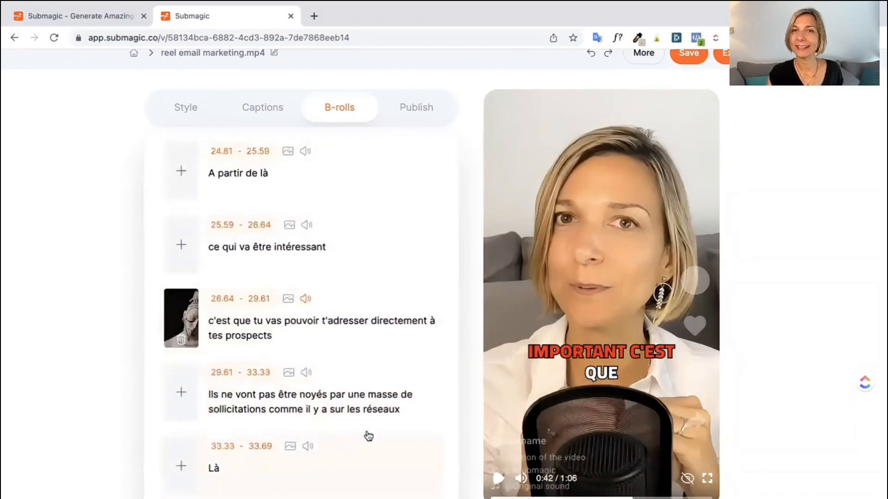
click(182, 342)
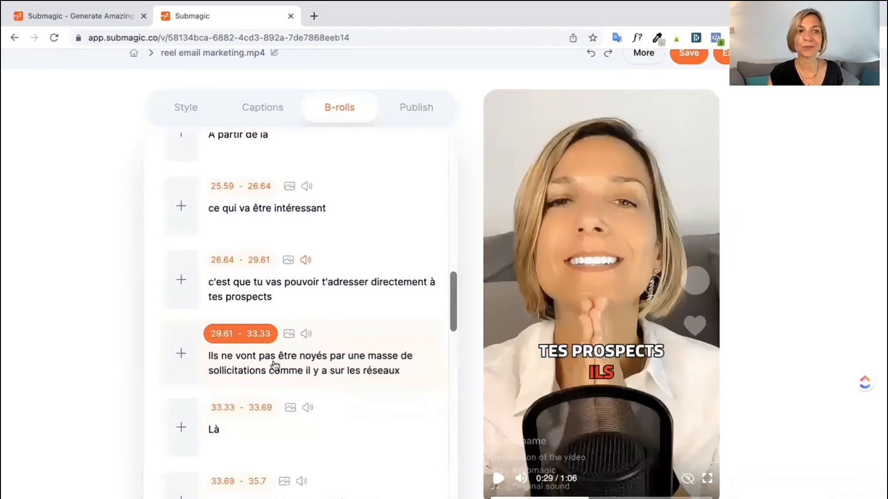
- Add the free video of a woman at a café table, found by searching "phone", to the segment "Ils ne vont pas être noyés"
click(180, 356)
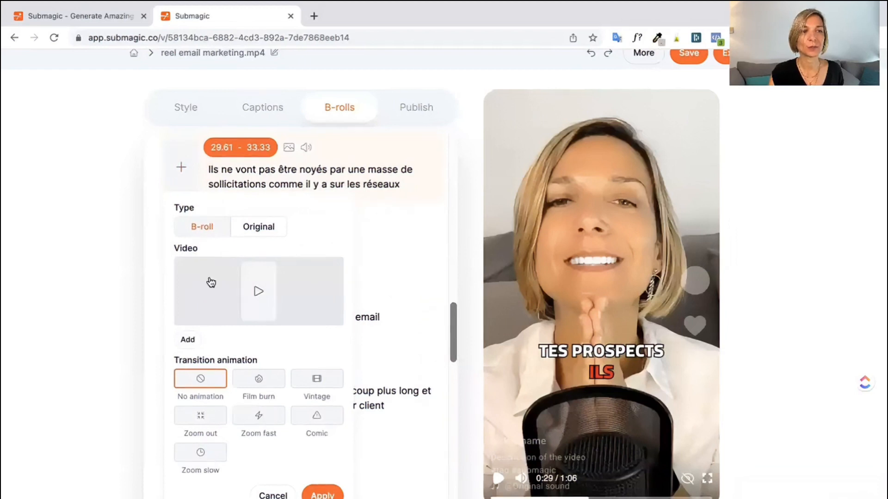
scroll(212, 324, down, 1)
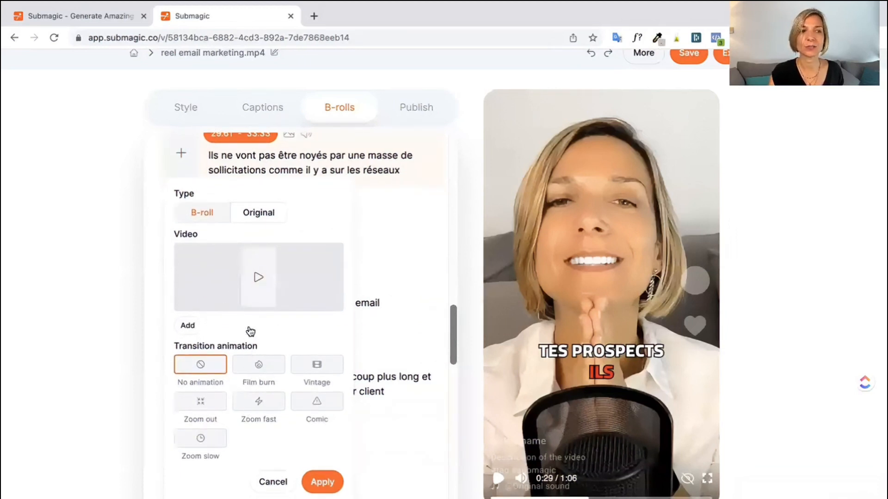
click(257, 287)
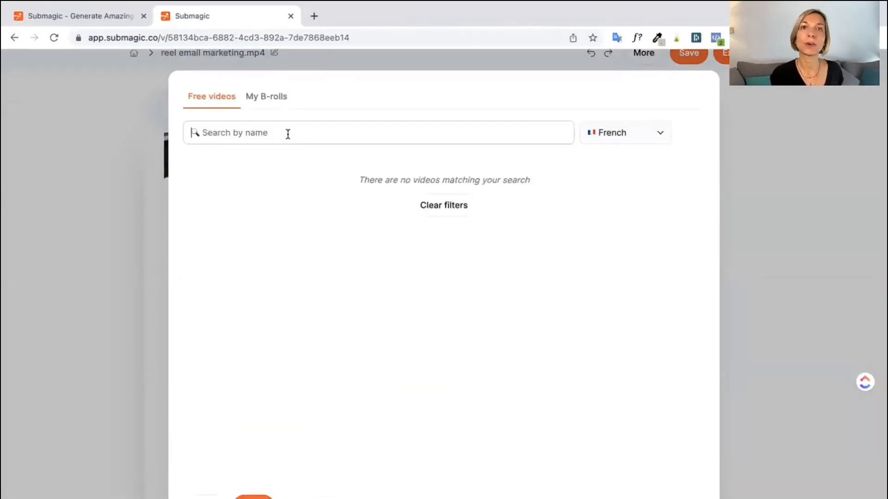
click(288, 134)
text(phone)
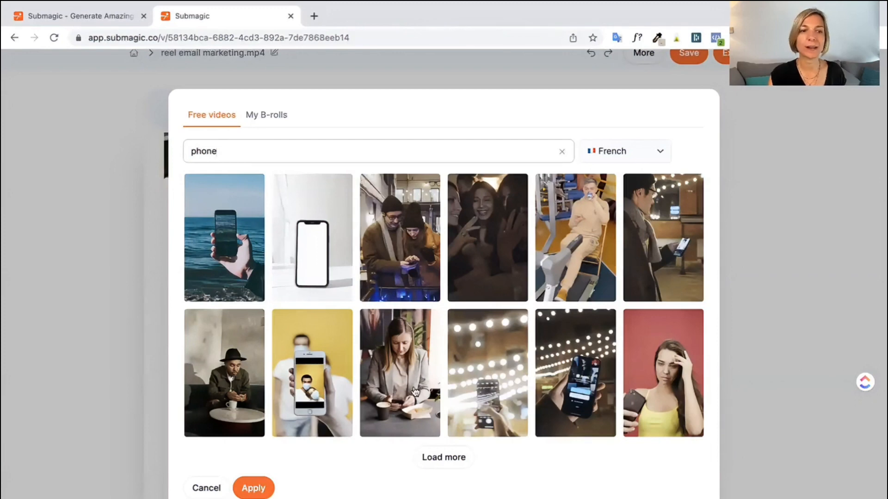
click(453, 457)
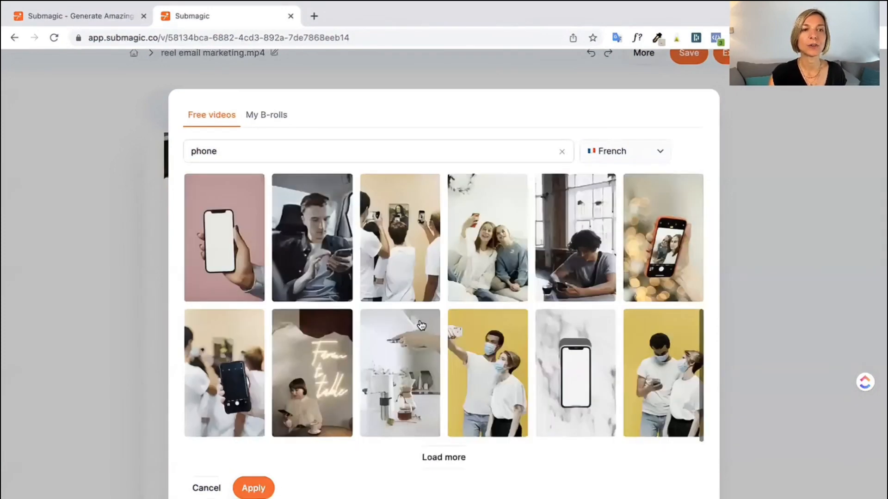
scroll(414, 326, up, 5)
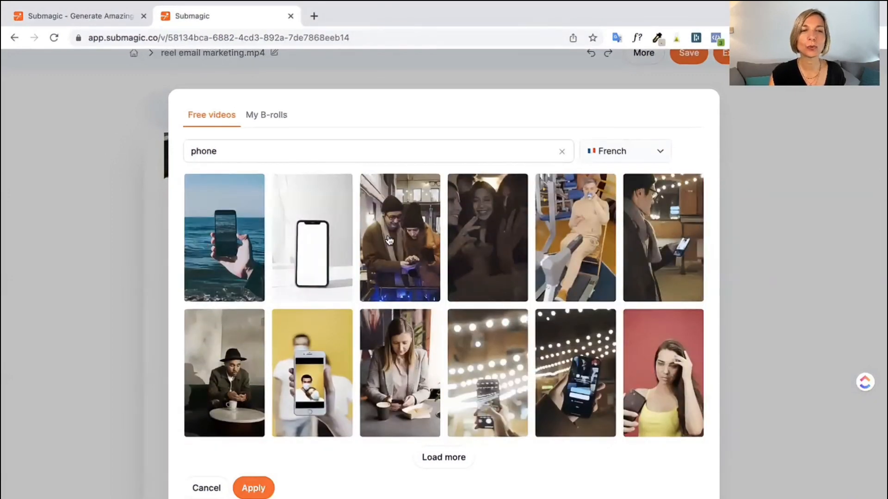
click(395, 361)
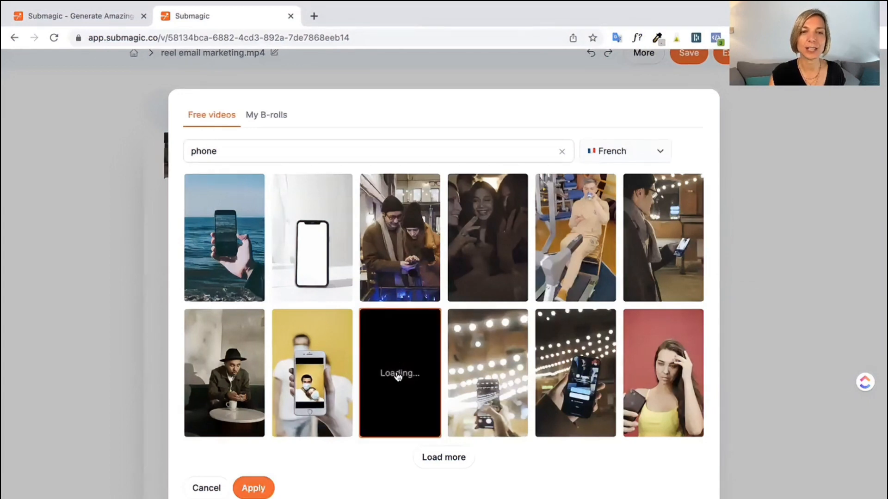
scroll(407, 365, down, 1)
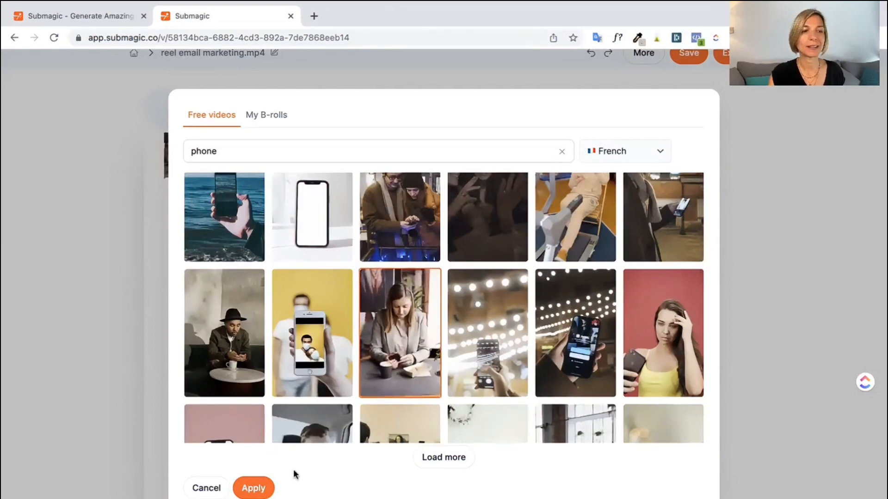
click(250, 490)
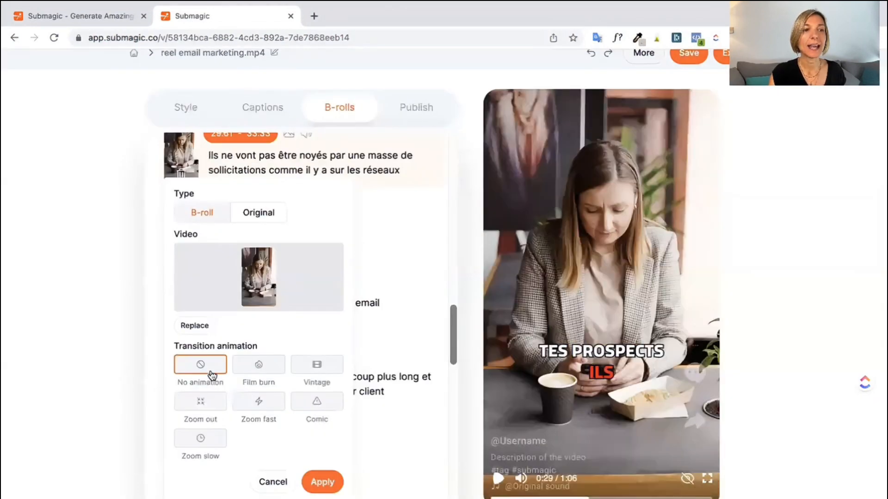
- Try the Film burn, Vintage, Zoom out, Zoom fast, Comic and Zoom slow transition animations on the café B-roll
click(255, 369)
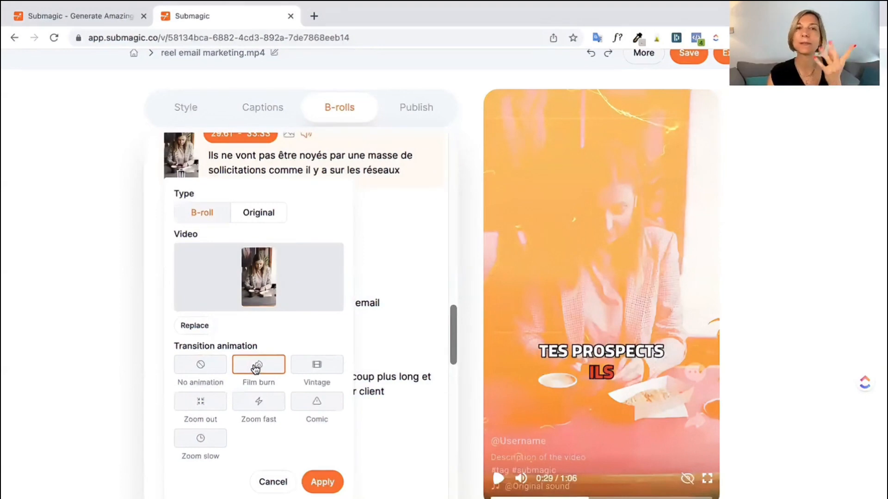
click(318, 365)
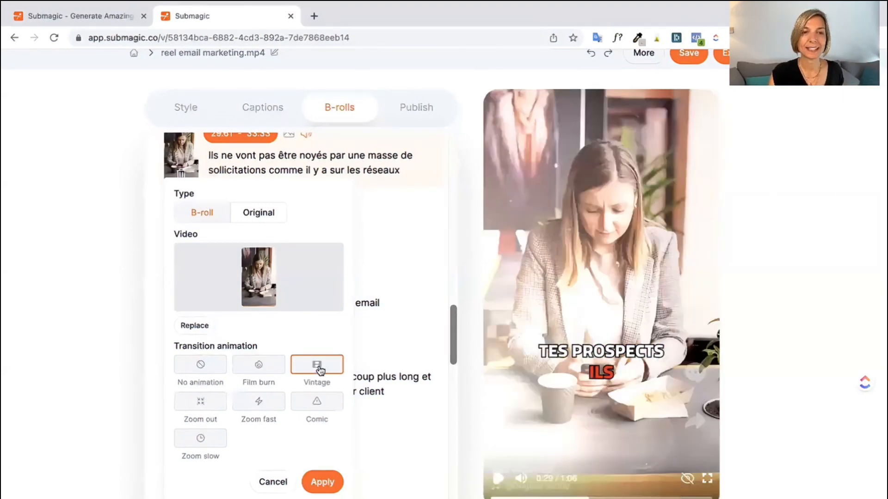
click(191, 405)
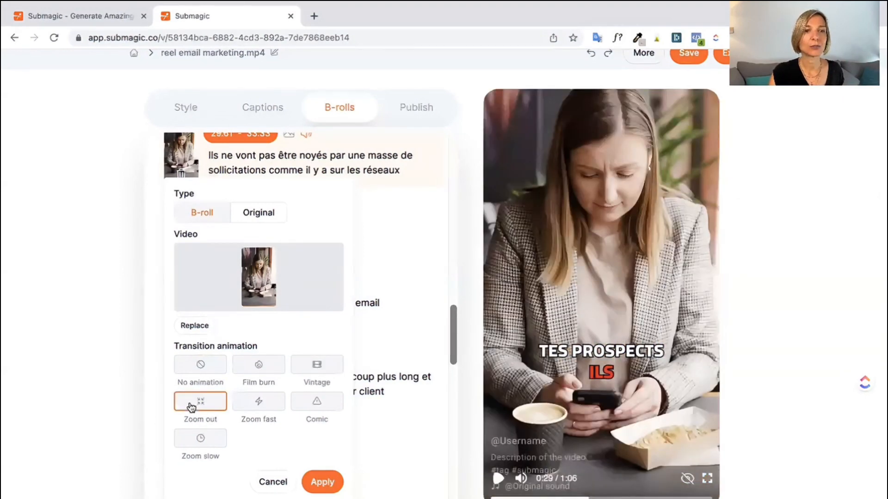
click(249, 405)
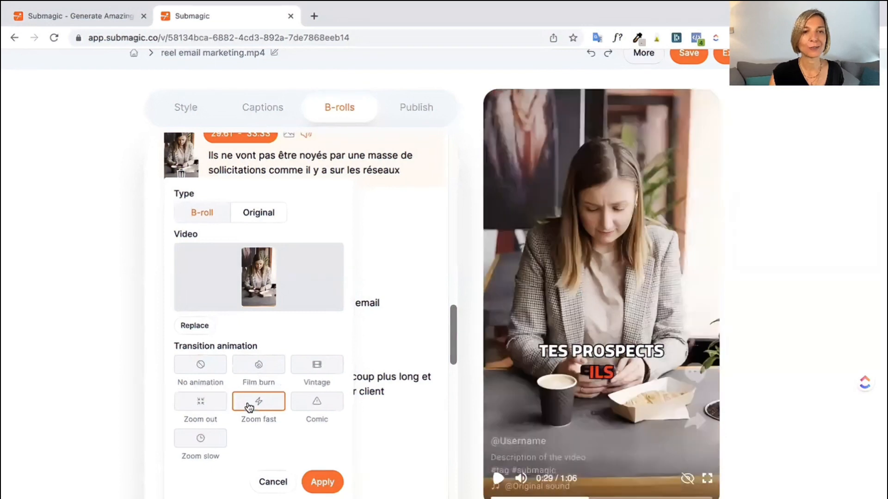
click(315, 406)
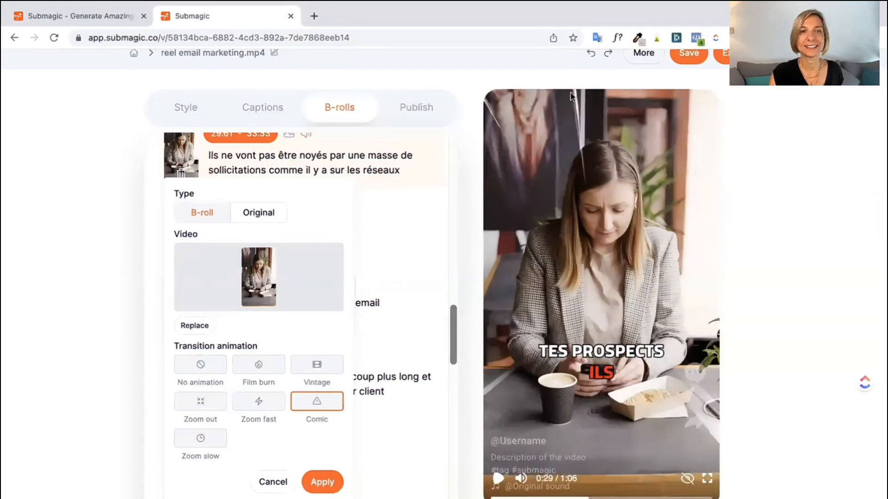
click(211, 440)
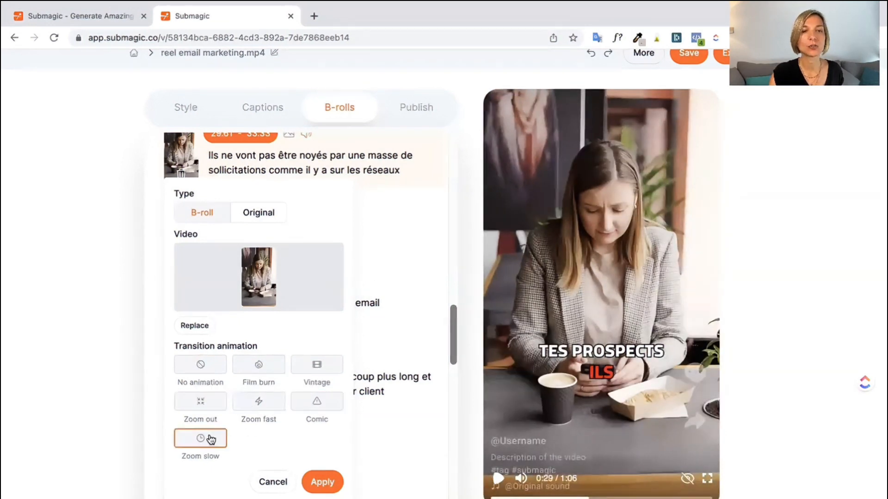
- Apply the Film burn transition to the café B-roll and preview that segment of the video
scroll(264, 415, up, 1)
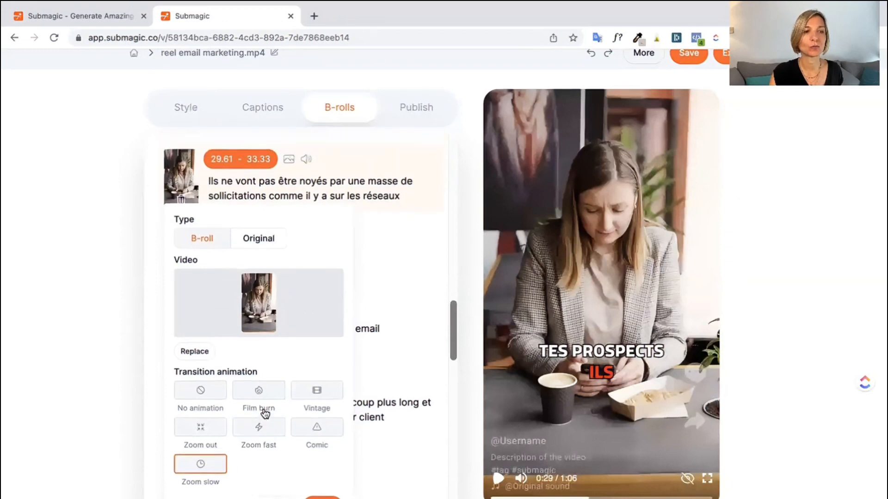
click(277, 392)
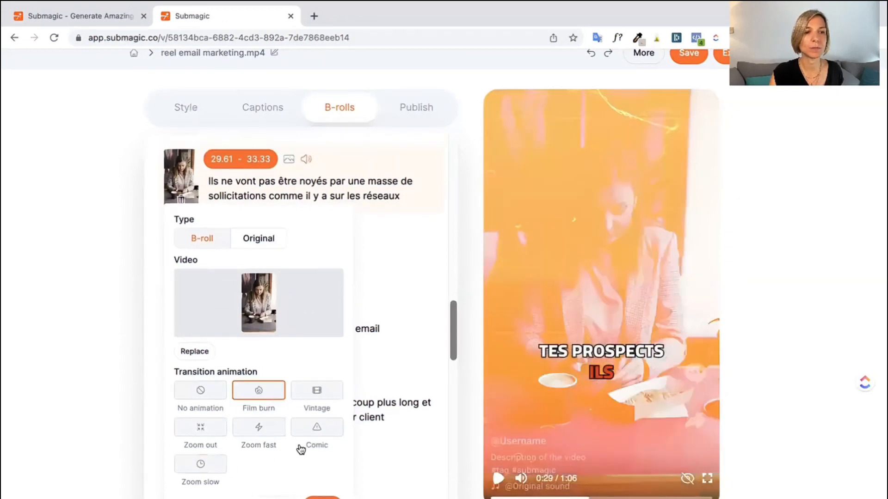
scroll(301, 447, down, 2)
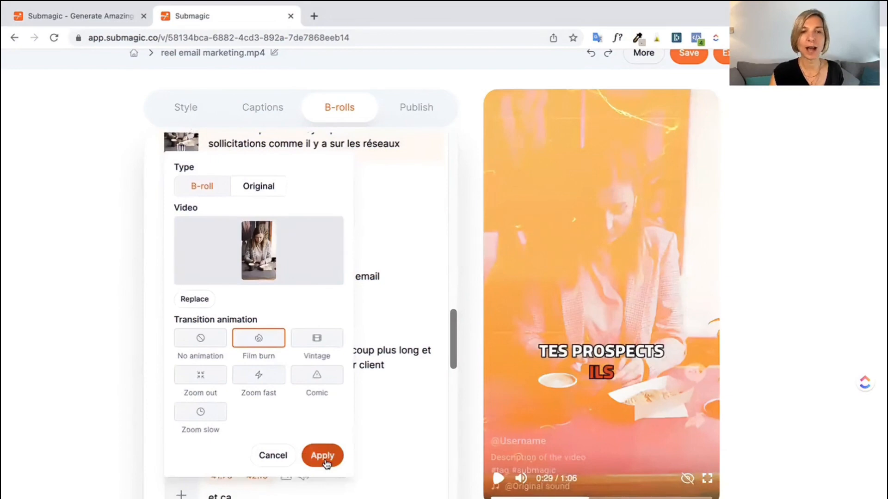
click(322, 456)
click(499, 480)
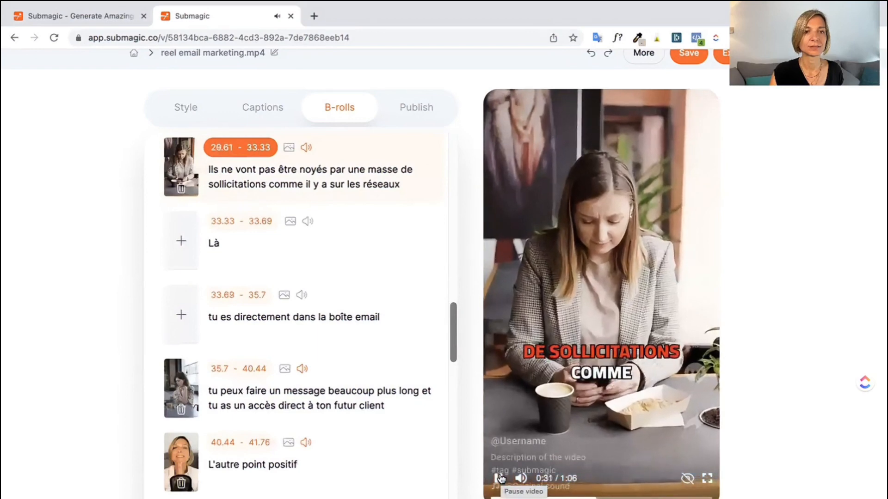
click(499, 478)
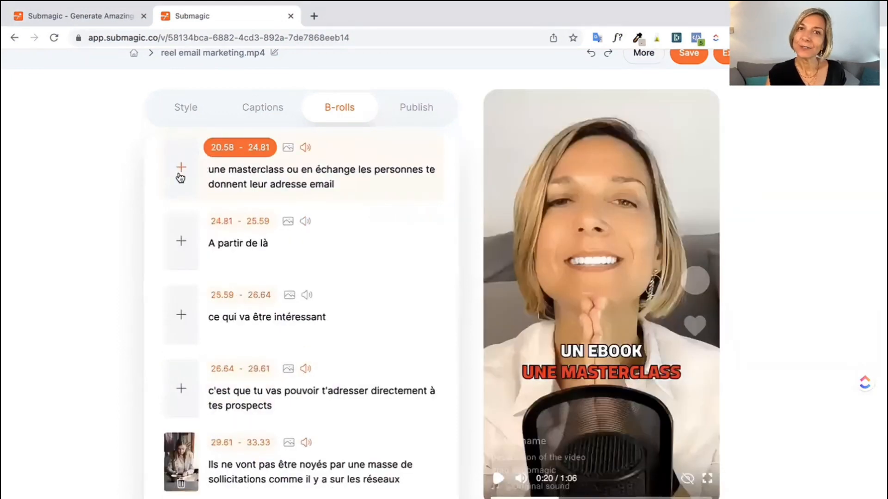
- Add an uploaded clip from the personal B-rolls to the segment "une masterclass ou en échange les personnes te donnent leur adresse email" and preview it
click(181, 175)
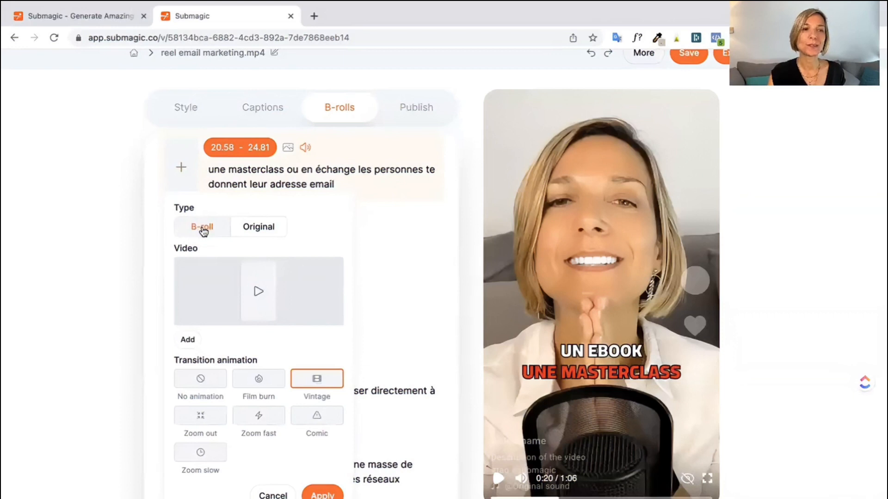
click(263, 290)
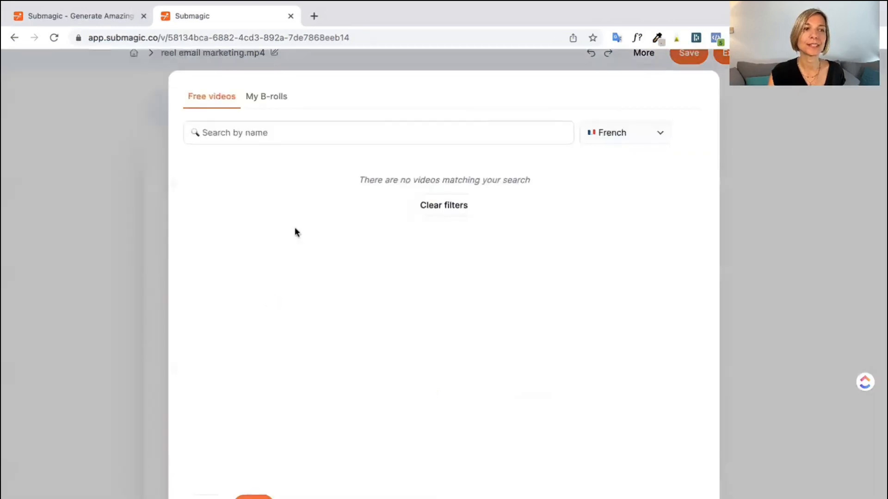
click(271, 98)
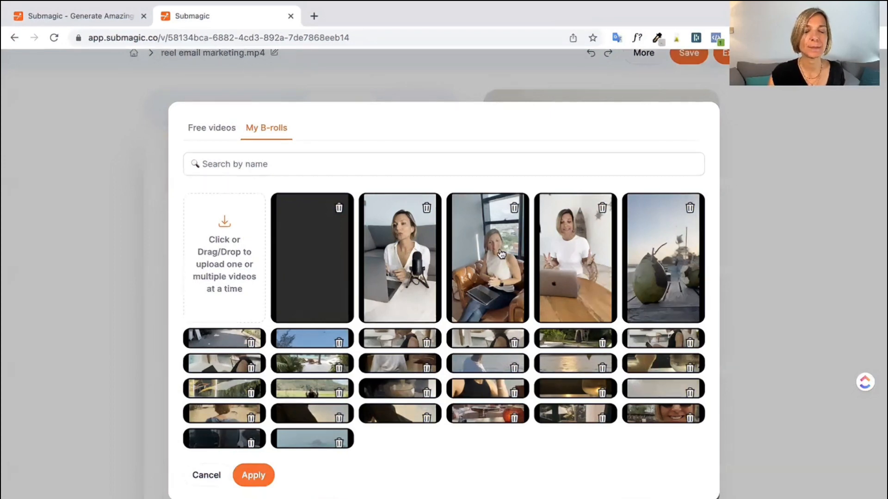
click(399, 338)
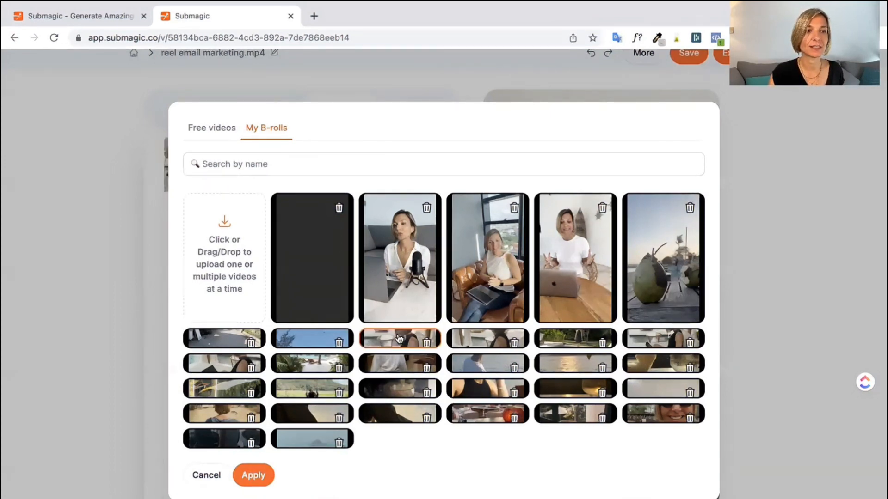
click(253, 475)
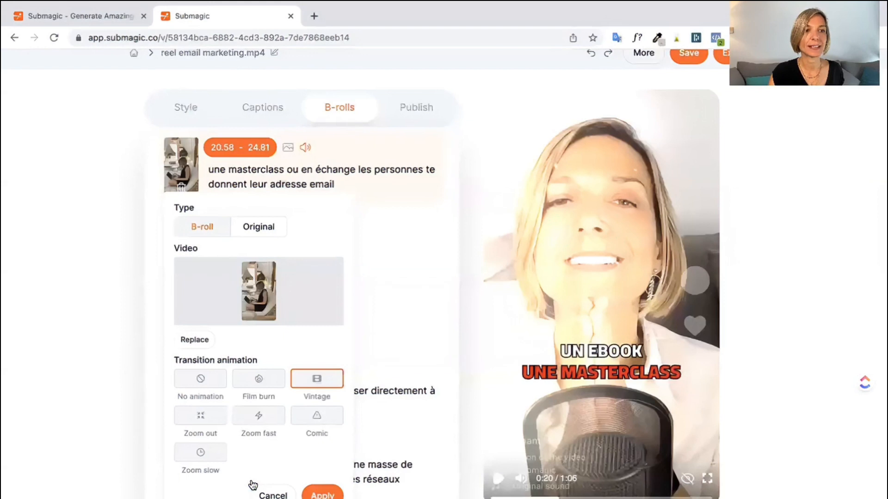
click(322, 494)
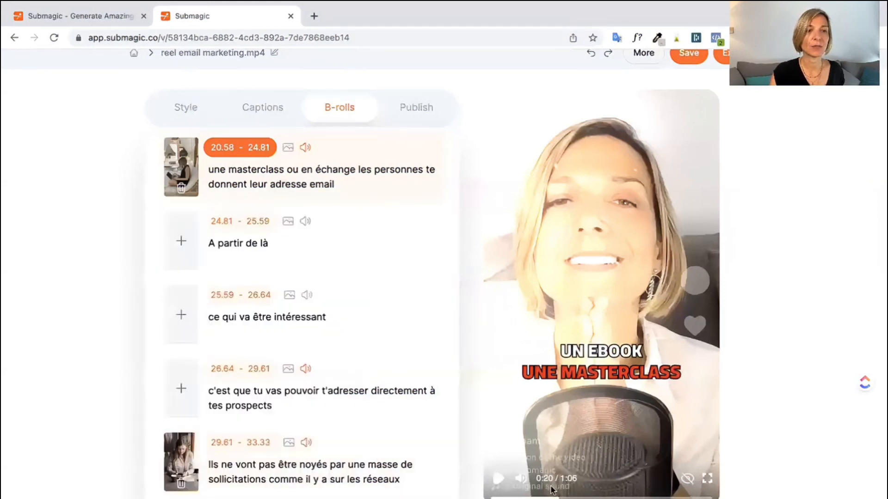
click(498, 479)
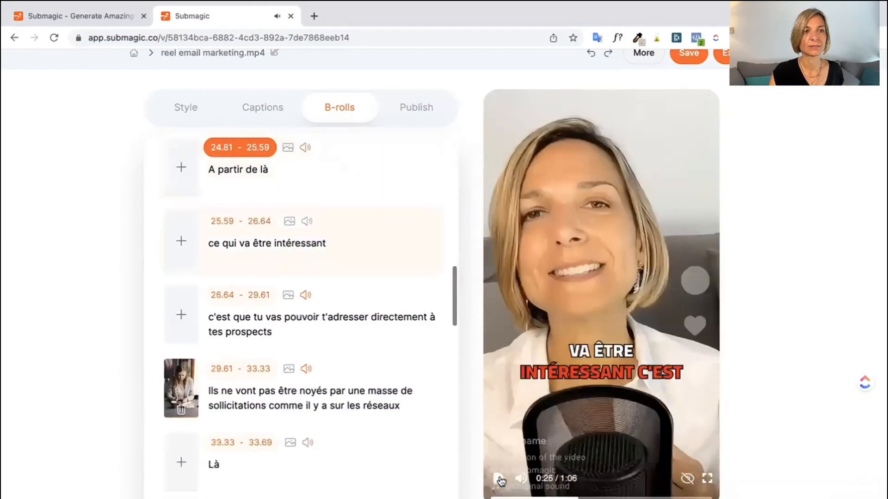
scroll(319, 227, up, 5)
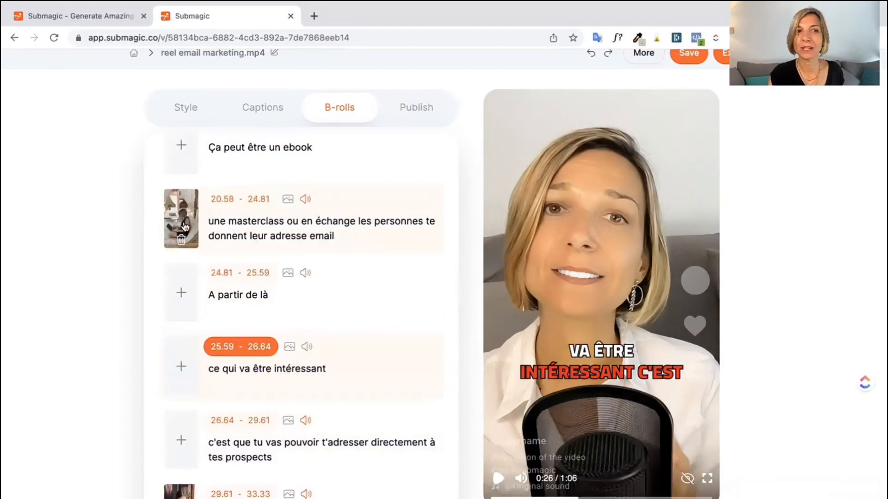
- Add the original video with the Zoom out animation to the segment "C'est l'e mail marketing" and apply it
scroll(184, 230, up, 15)
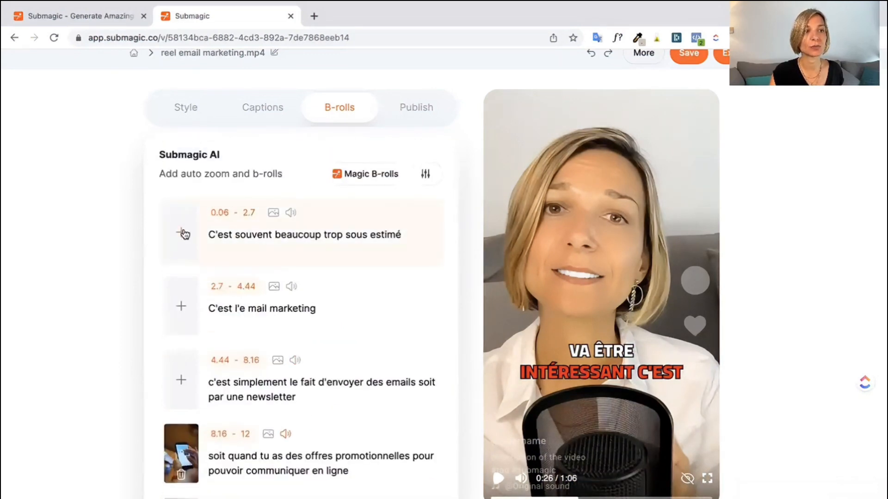
click(183, 232)
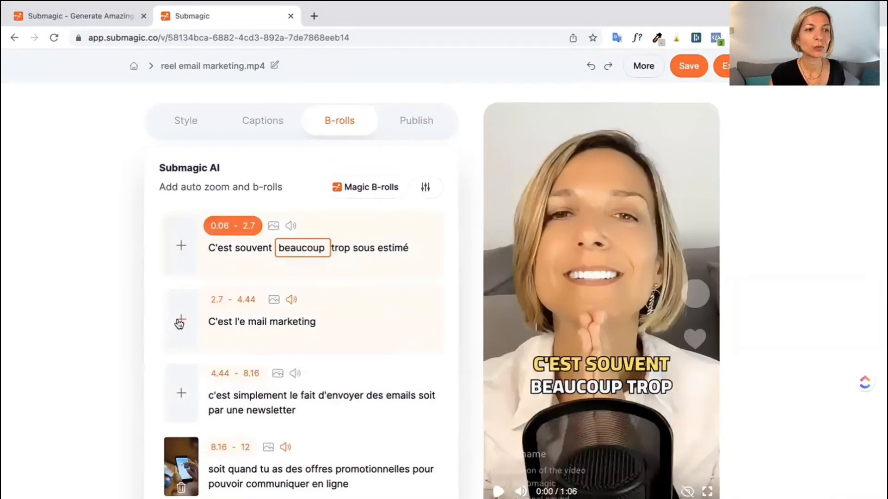
click(182, 320)
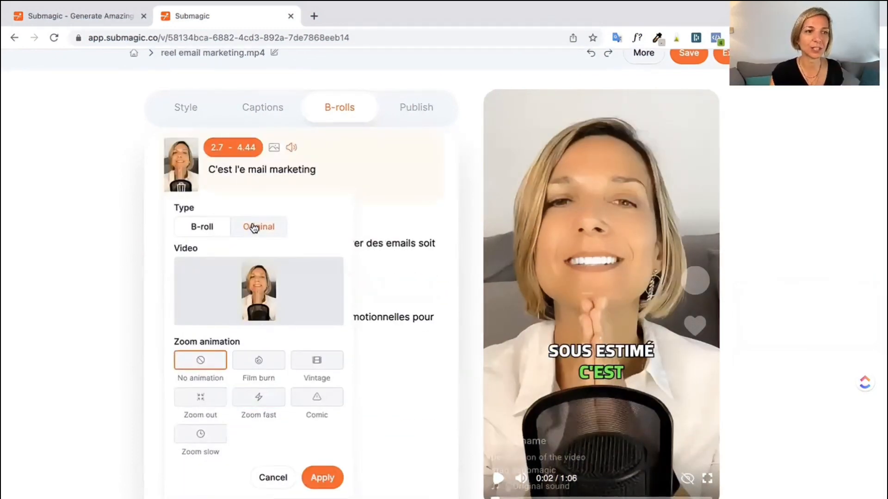
click(215, 402)
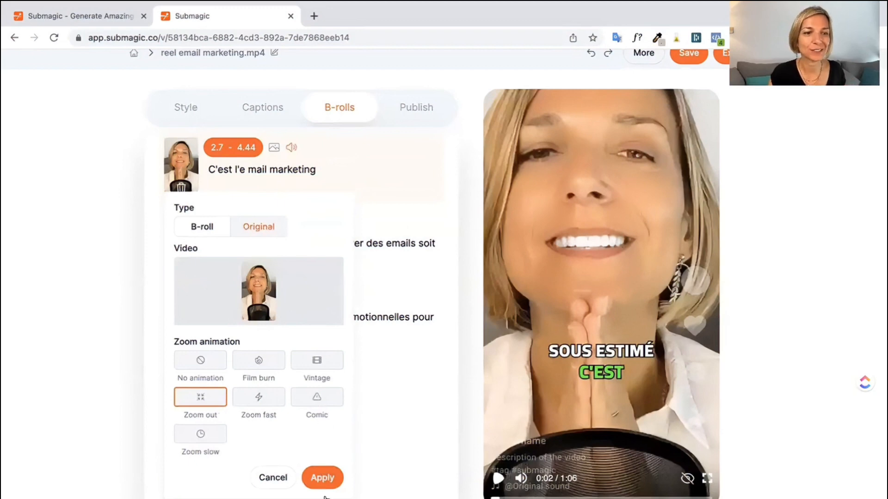
click(322, 480)
scroll(285, 412, up, 3)
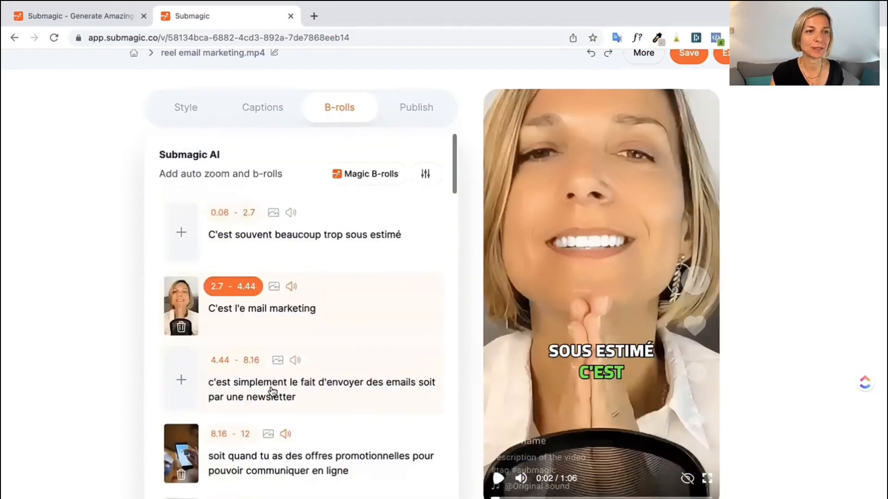
- Preview the video from the segment "C'est souvent beaucoup trop sous estimé" through the zoomed segment "C'est l'e mail marketing"
click(353, 262)
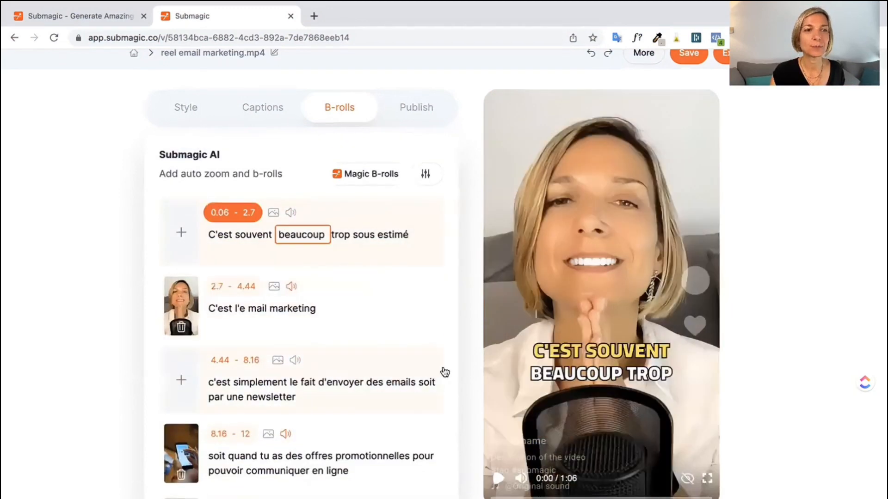
click(498, 479)
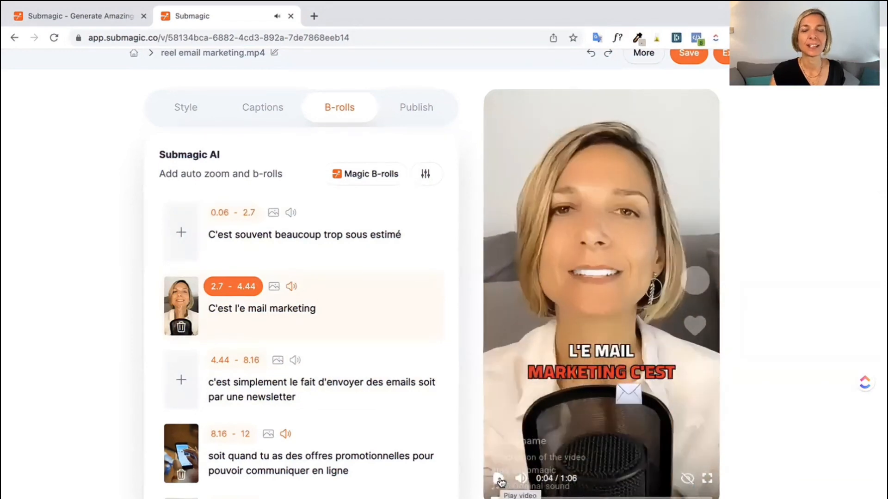
click(498, 479)
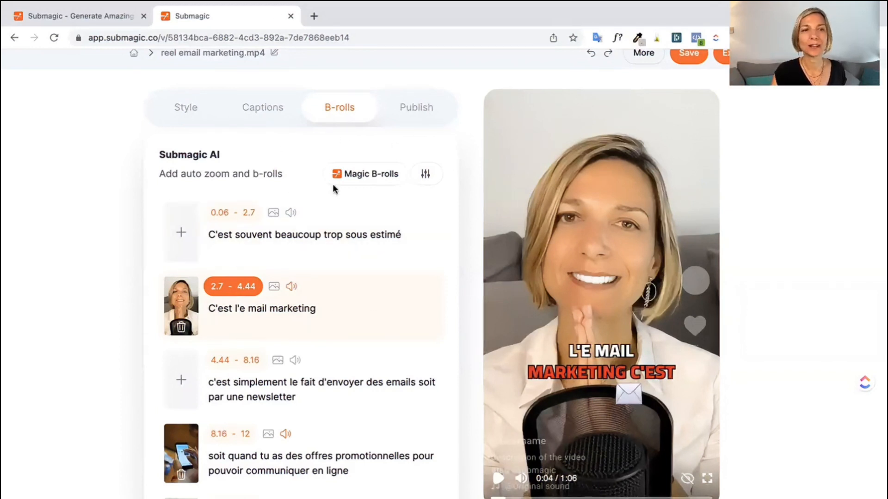
- Show the publishing options with music and the AI-generated description and hashtags, and save the project
click(424, 174)
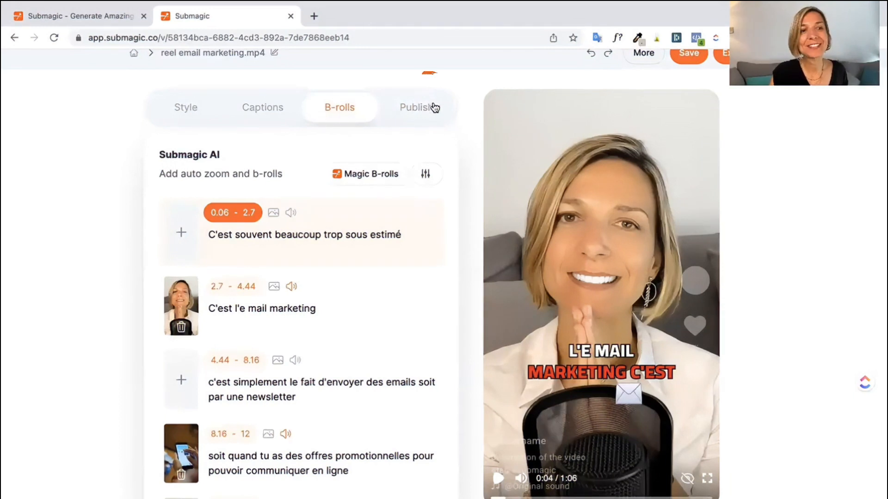
click(433, 106)
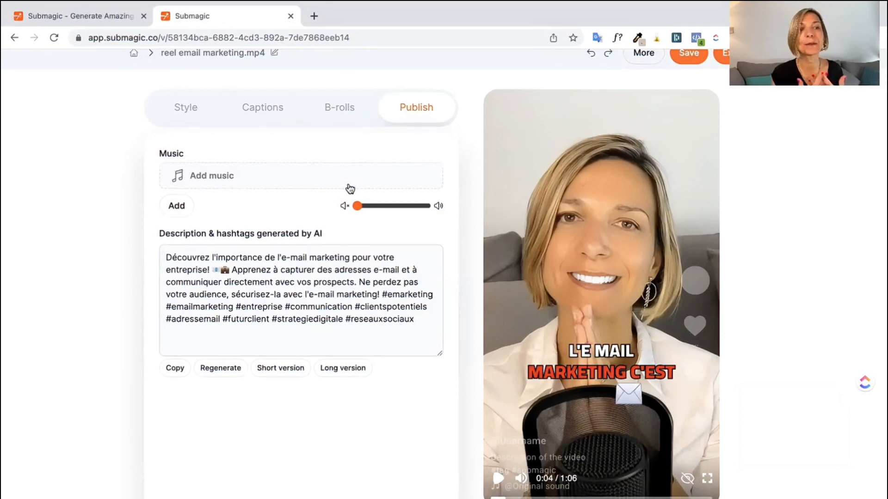
scroll(350, 188, up, 1)
click(684, 66)
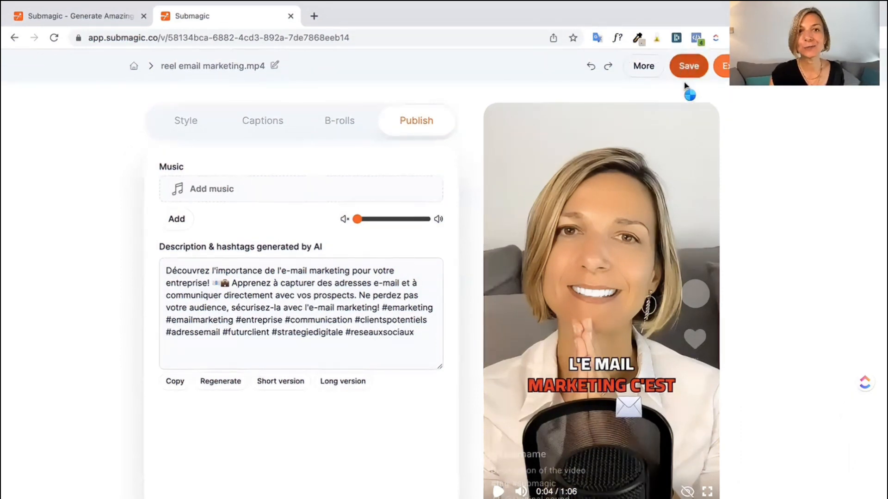